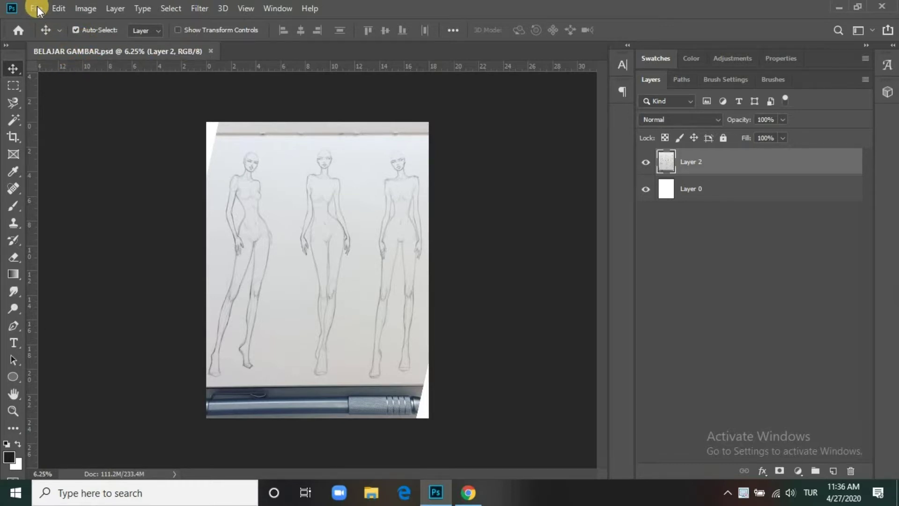
Step: Zoom in and create a new empty transparent Layer 3 at the top of the stack
scroll(311, 251, up, 2)
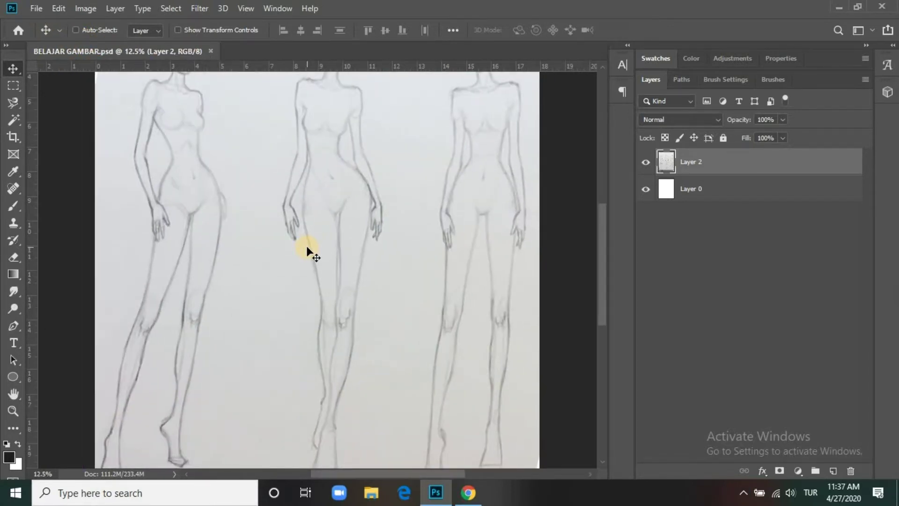
scroll(315, 256, up, 2)
scroll(316, 256, up, 1)
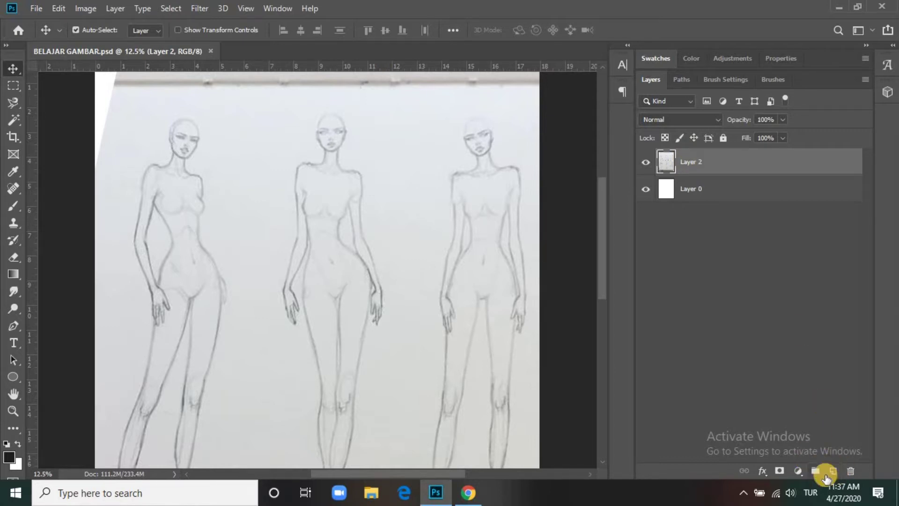
key(ctrl+shift+n)
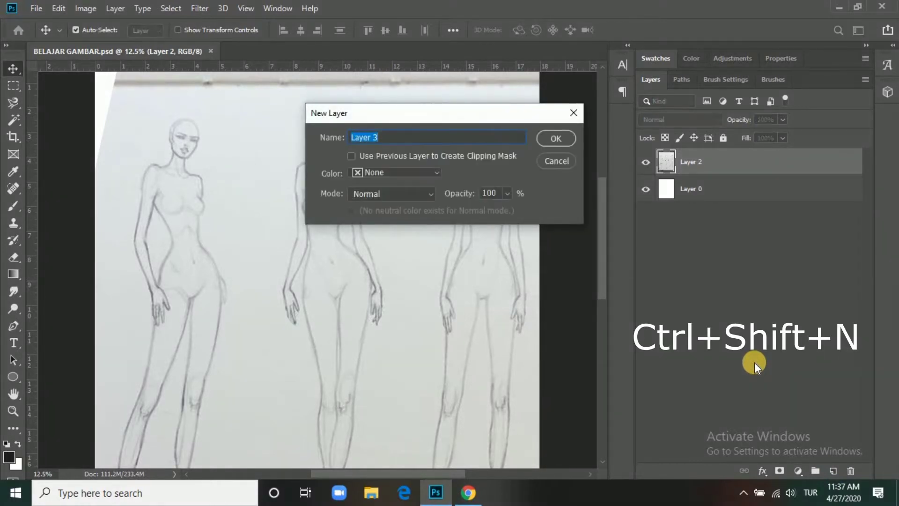
key(Return)
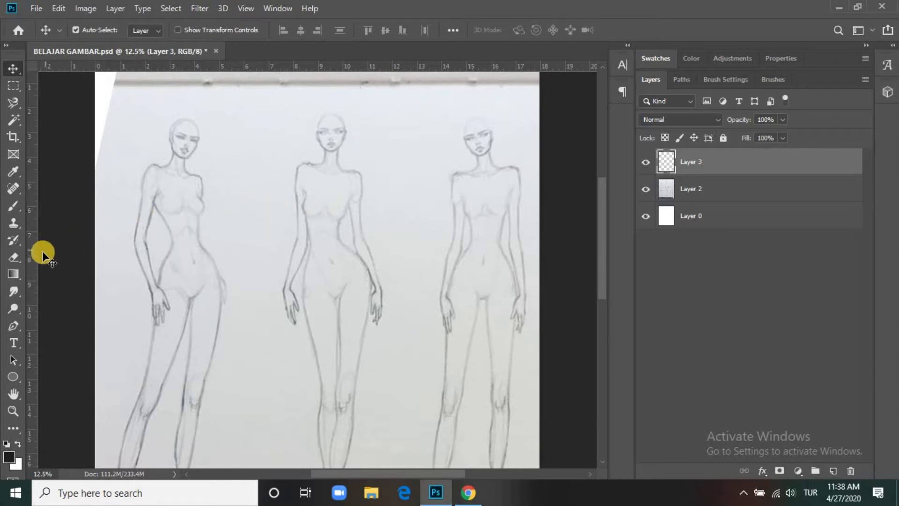
key(ctrl+plus)
key(ctrl+plus)
key(ctrl+plus)
key(b)
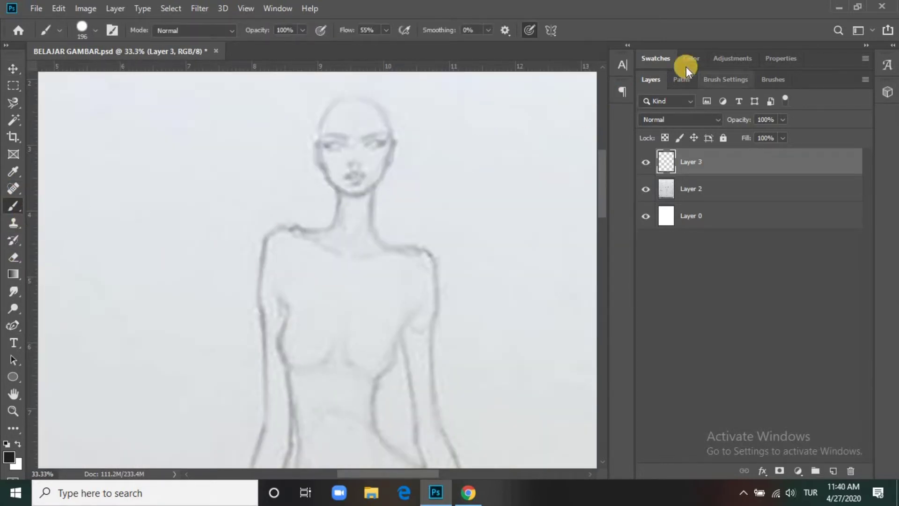
Step: Pick a medium brown skin tone as the painting colour in the Color panel
click(661, 60)
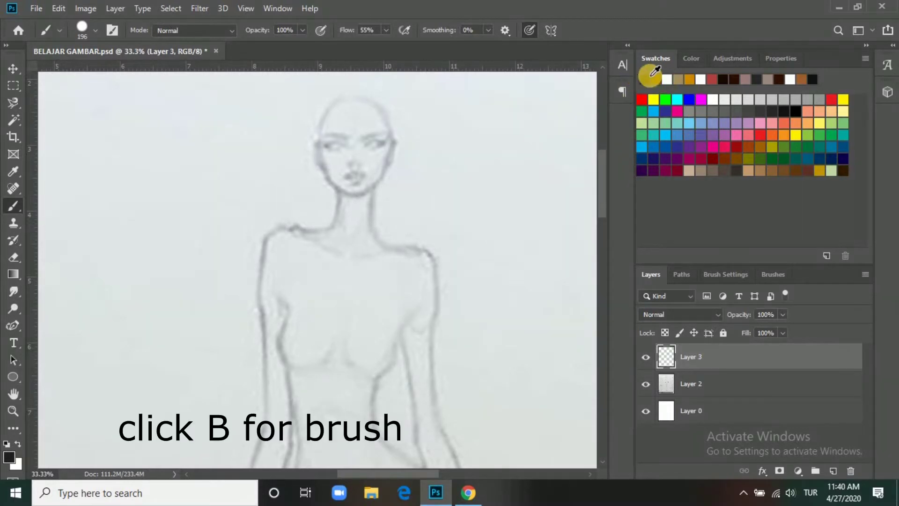
click(691, 62)
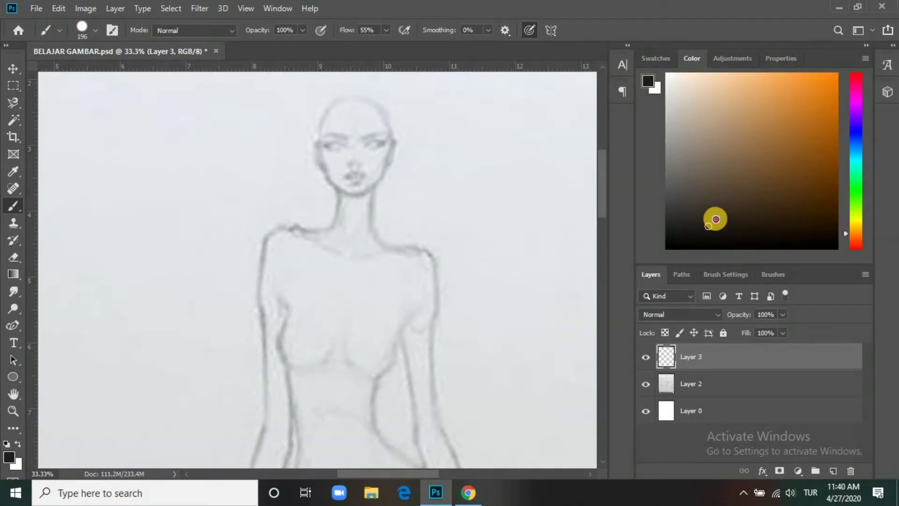
drag(815, 161, 761, 110)
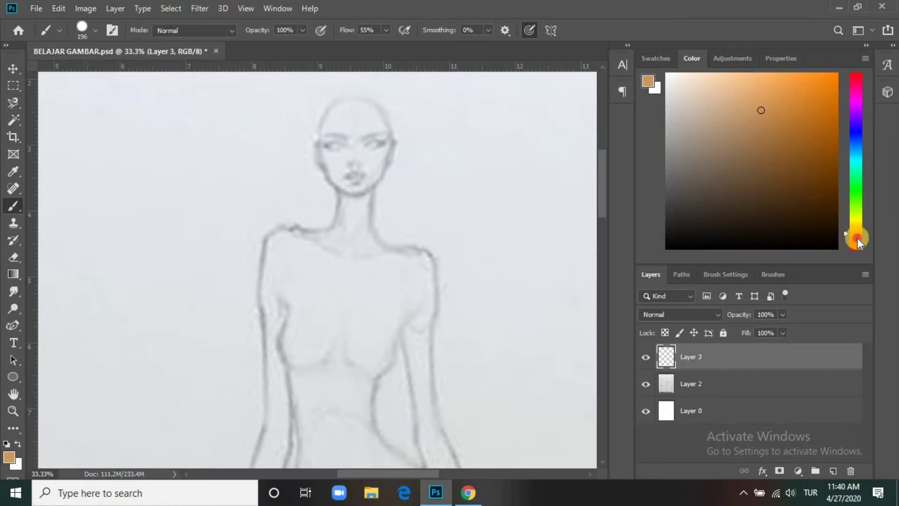
drag(854, 240, 854, 244)
mouse_move(778, 150)
mouse_down()
mouse_move(718, 89)
mouse_move(757, 128)
mouse_up()
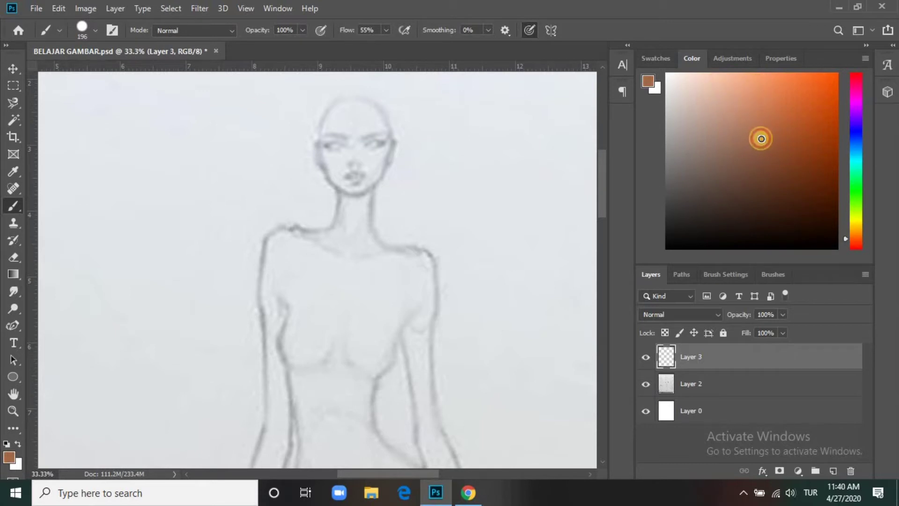
drag(757, 128, 771, 124)
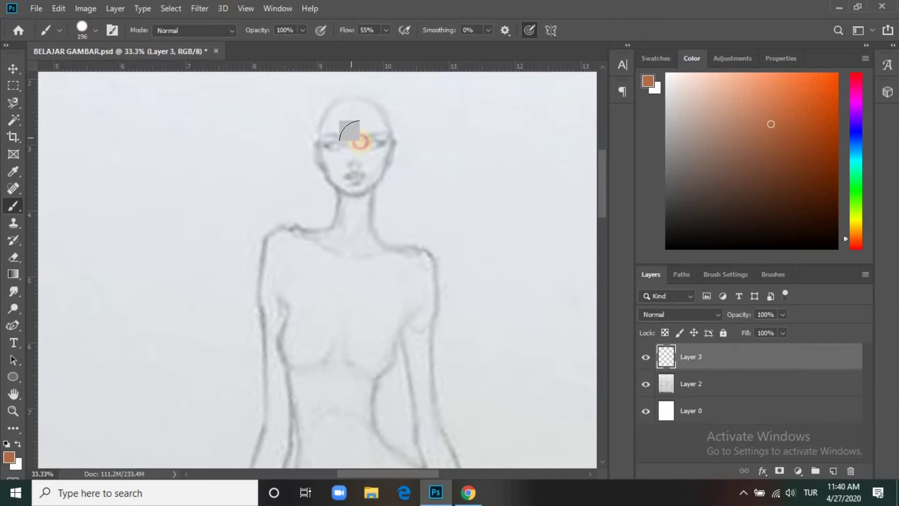
Step: Brush solid brown over the middle figure's head and face on Layer 3
drag(341, 101, 358, 192)
mouse_move(354, 99)
mouse_down()
mouse_move(387, 141)
mouse_move(372, 181)
mouse_move(322, 145)
mouse_move(321, 165)
mouse_up()
drag(391, 143, 385, 157)
mouse_move(325, 160)
mouse_down()
mouse_move(335, 182)
mouse_move(328, 167)
mouse_move(367, 185)
mouse_move(327, 137)
mouse_move(359, 176)
mouse_move(377, 156)
mouse_move(365, 110)
mouse_move(323, 134)
mouse_move(350, 102)
mouse_move(378, 114)
mouse_move(387, 140)
mouse_move(351, 103)
mouse_move(322, 135)
mouse_move(339, 103)
mouse_move(367, 157)
mouse_move(312, 146)
mouse_move(346, 158)
mouse_move(328, 155)
mouse_move(339, 181)
mouse_move(378, 168)
mouse_move(379, 177)
mouse_up()
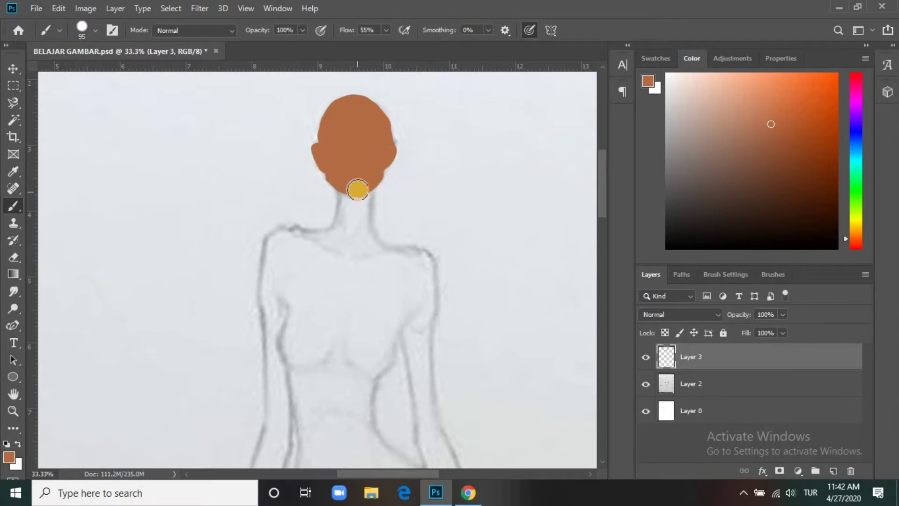
key(ctrl+shift+alt+n)
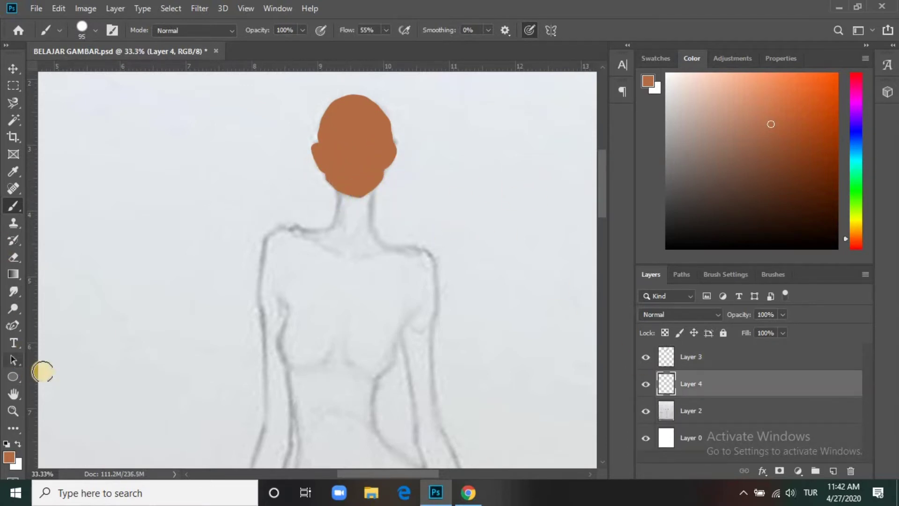
Step: Select the Curvature Pen tool set to draw filled shapes
click(18, 326)
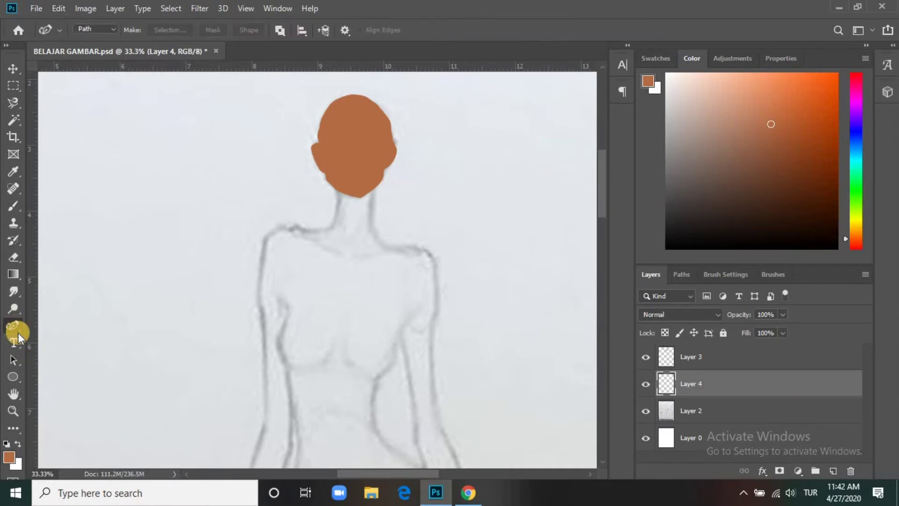
right_click(18, 328)
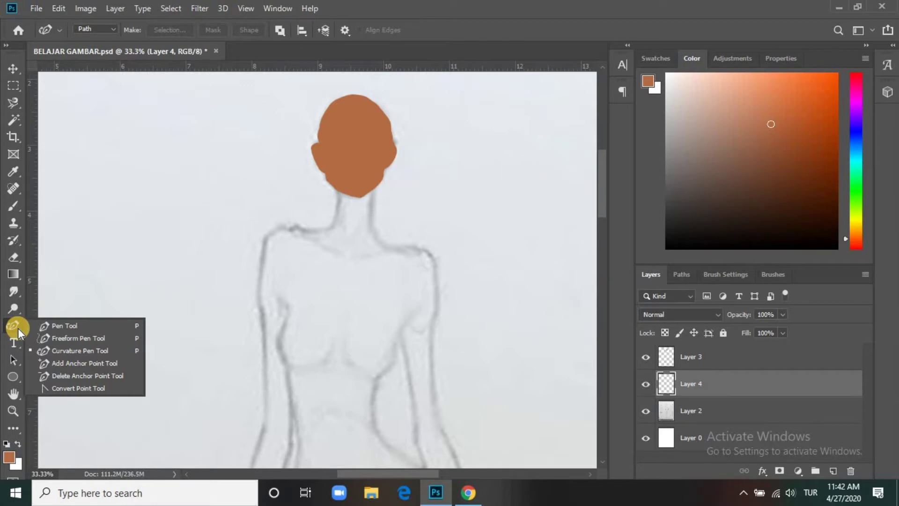
click(53, 354)
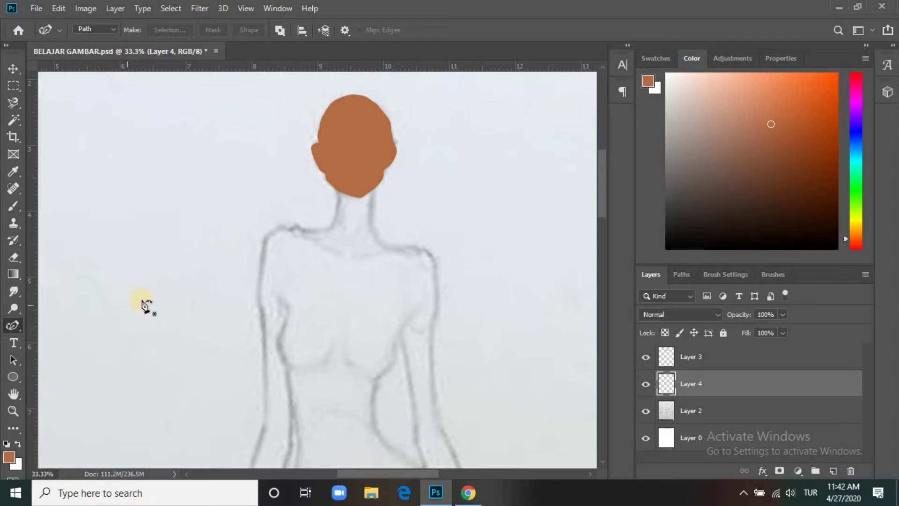
click(341, 197)
Step: Start the brown shape outline below the head, down the neck, left shoulder and upper arm
click(338, 218)
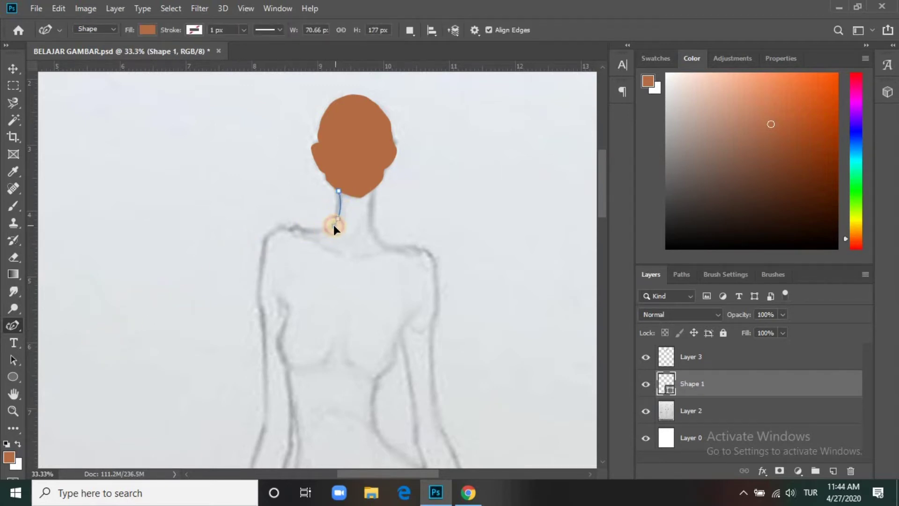
click(338, 225)
click(300, 226)
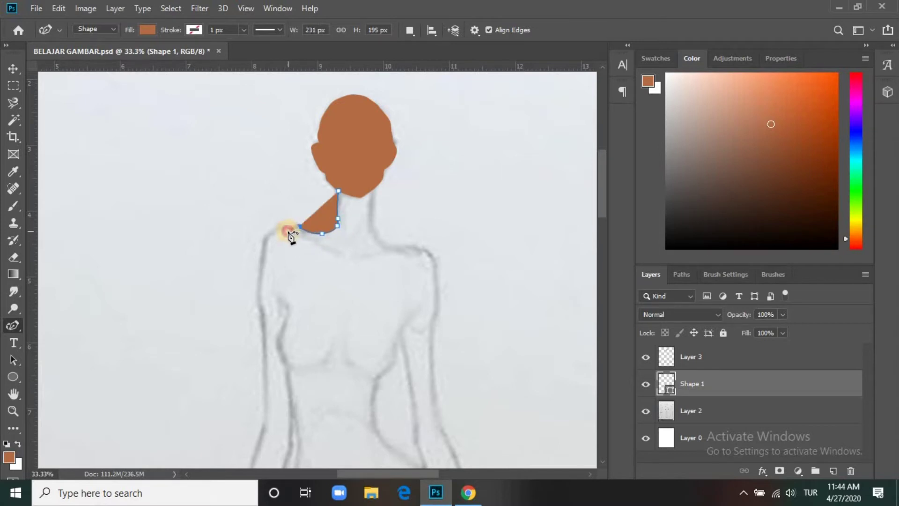
click(272, 230)
click(261, 255)
click(259, 293)
click(264, 325)
Step: Continue the outline along the arm's outer edge down to the elbow and forearm
scroll(263, 323, down, 5)
click(268, 283)
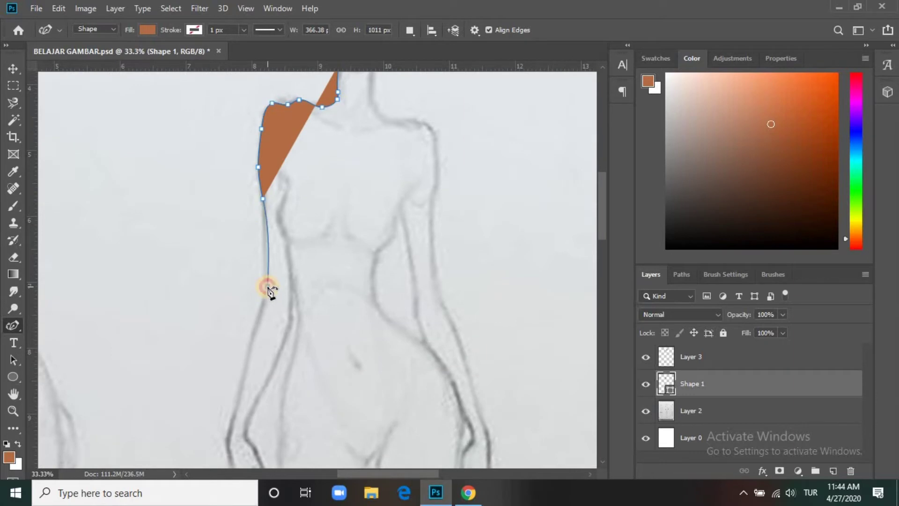
click(265, 249)
click(266, 294)
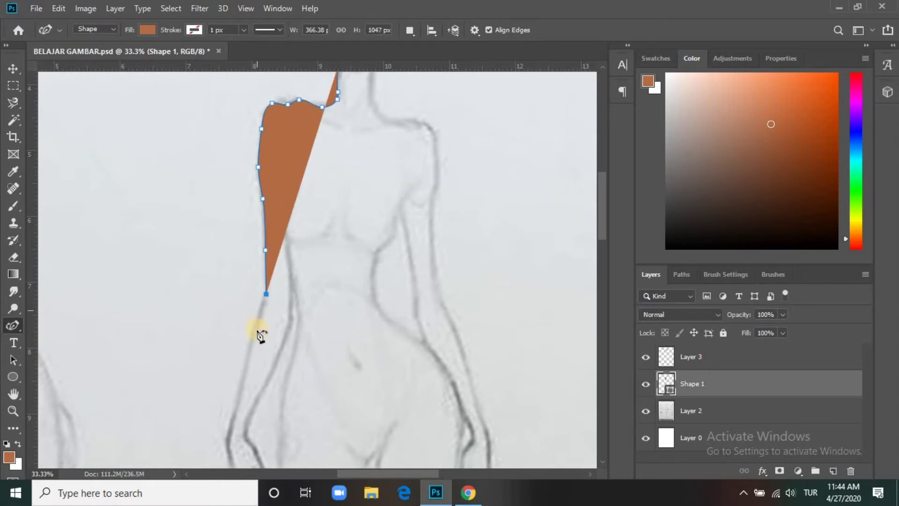
click(253, 331)
click(251, 352)
click(227, 439)
scroll(228, 437, down, 5)
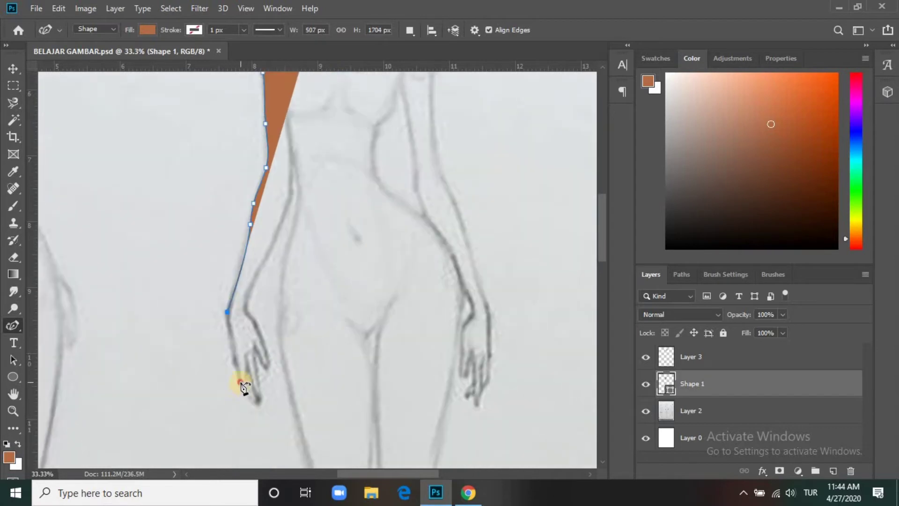
Step: Trace the outline down the wrist and around the hand to a finger
click(241, 382)
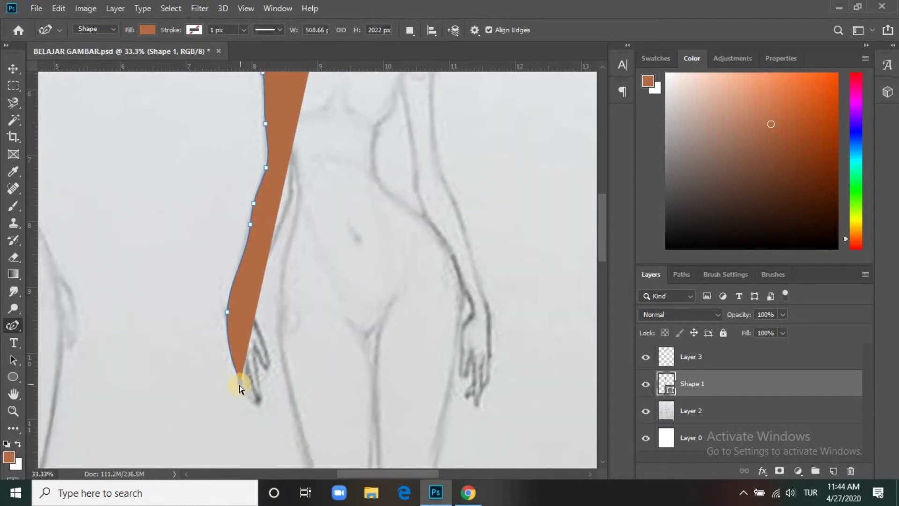
drag(240, 388, 234, 346)
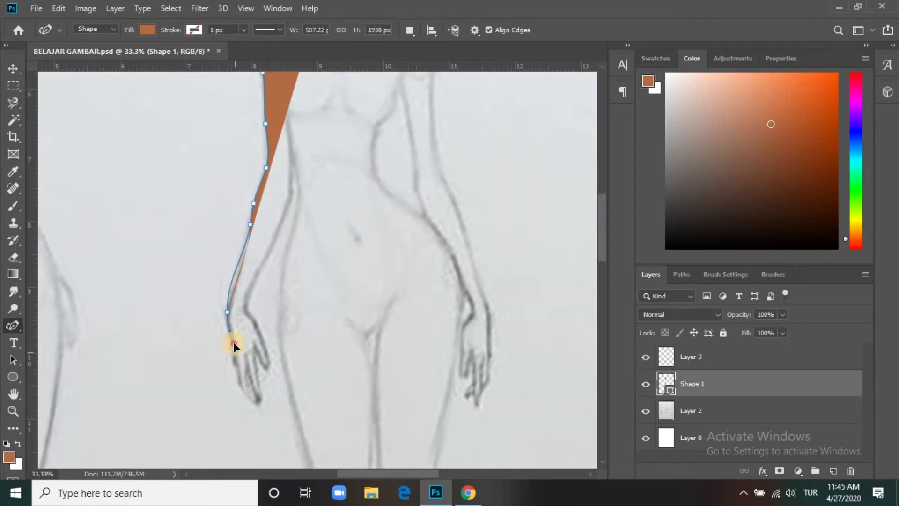
click(240, 382)
click(258, 400)
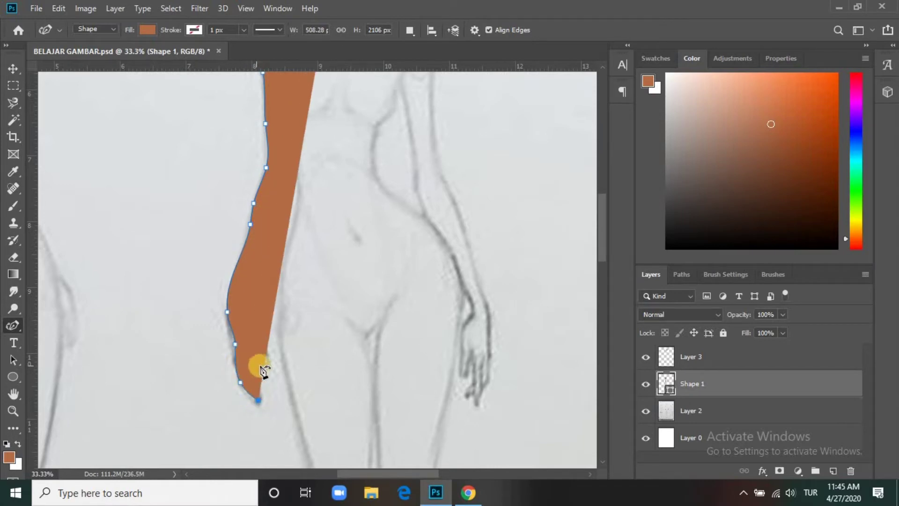
click(257, 361)
click(256, 348)
click(267, 363)
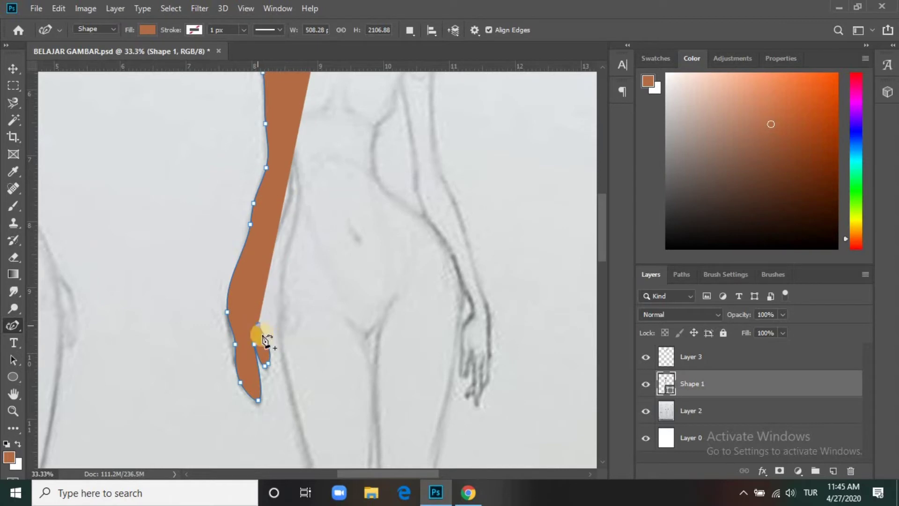
Step: Refine the finger and fingertip curves, joining them back to the hand
click(243, 315)
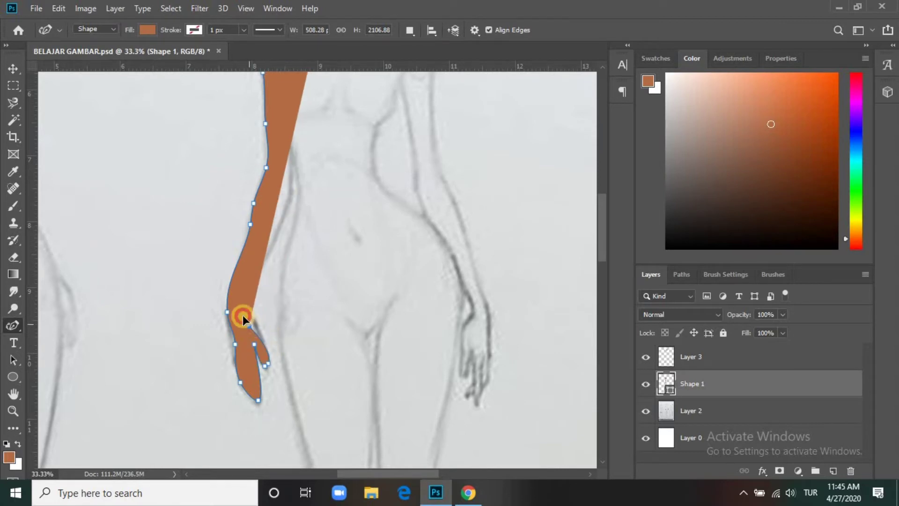
click(267, 364)
click(256, 344)
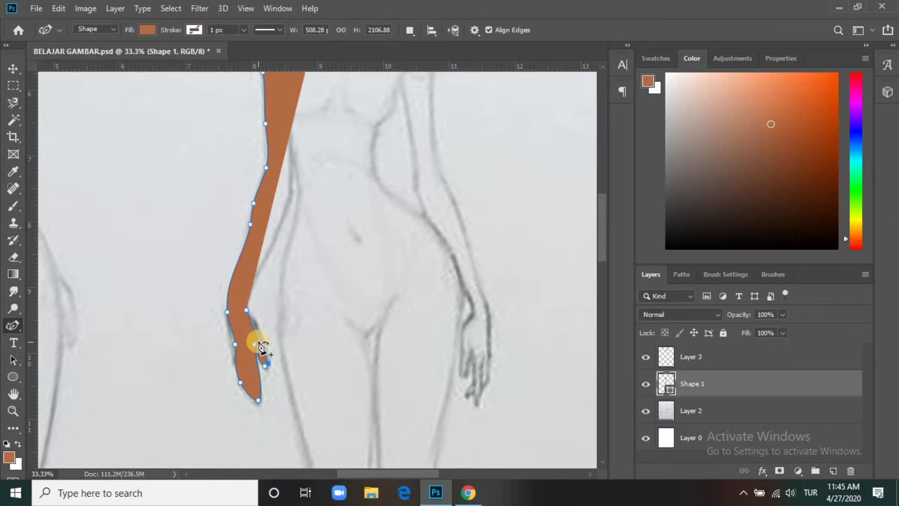
click(264, 337)
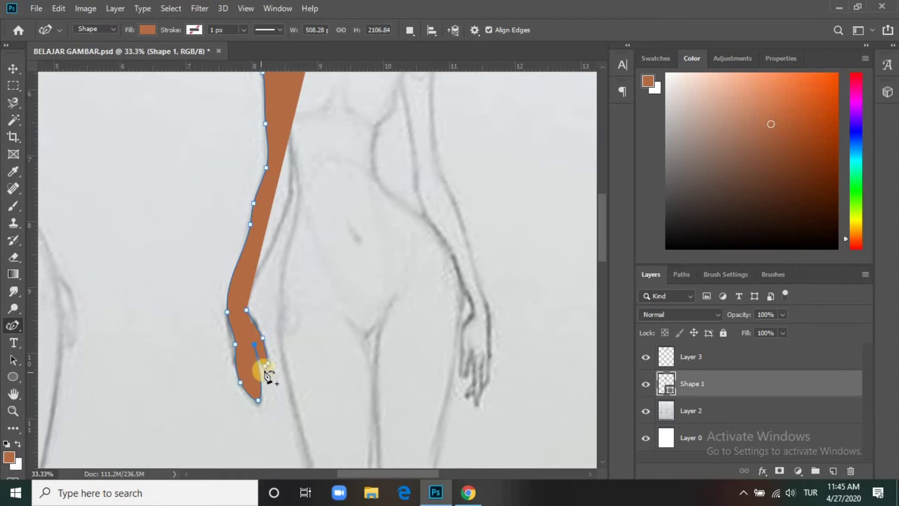
click(255, 346)
click(265, 364)
scroll(279, 252, up, 2)
scroll(279, 251, up, 1)
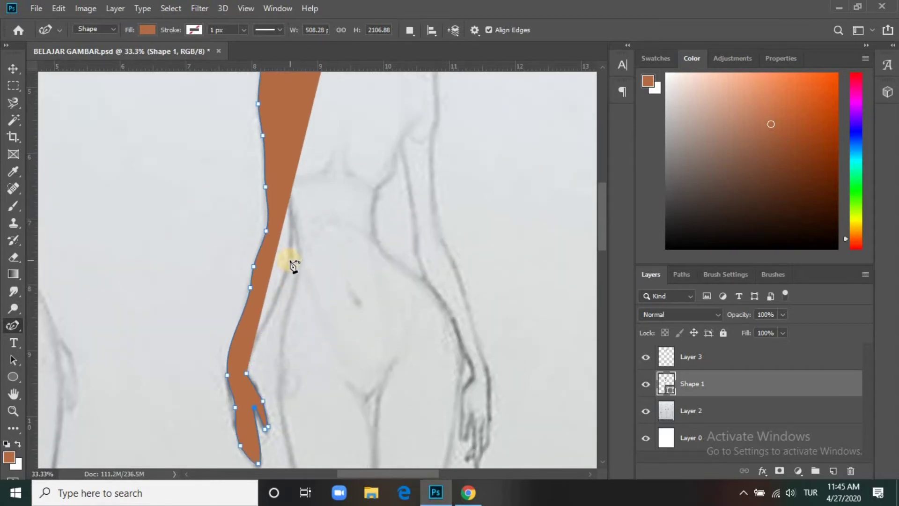
Step: Begin the inner arm edge with curved anchors, undoing a misplaced point
click(249, 343)
mouse_move(294, 259)
mouse_down()
mouse_move(280, 240)
mouse_move(316, 162)
mouse_up()
alt+click(294, 258)
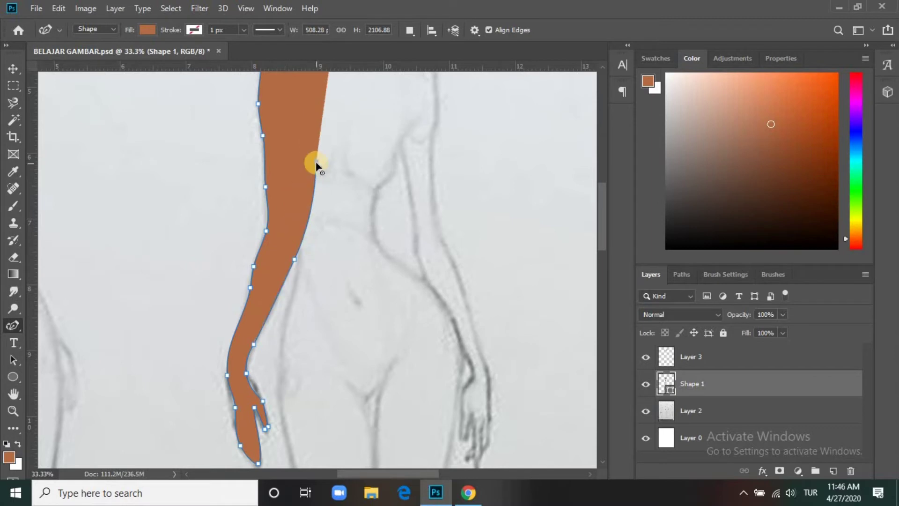
click(299, 270)
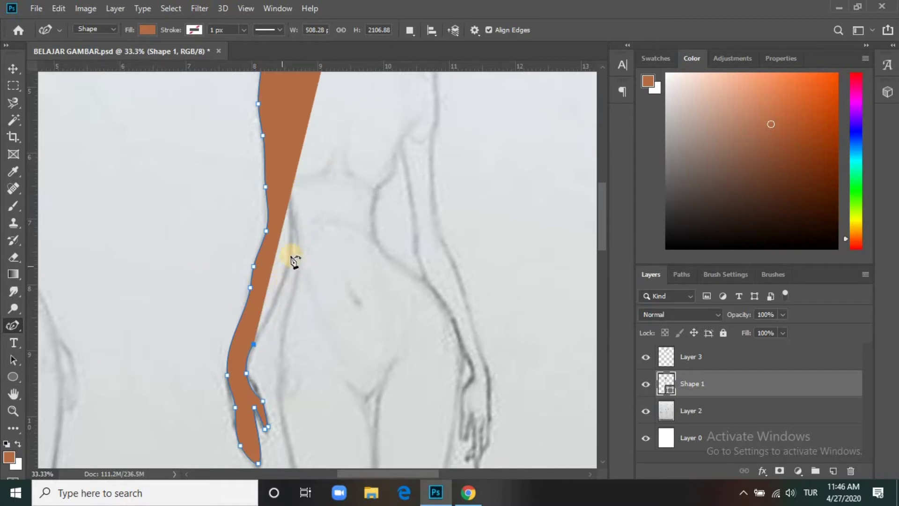
click(288, 271)
drag(293, 256, 291, 234)
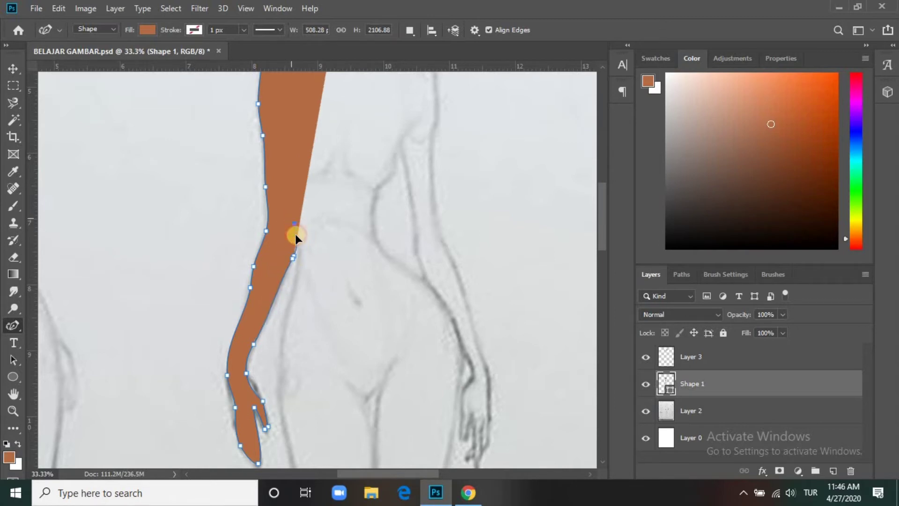
drag(287, 232, 293, 281)
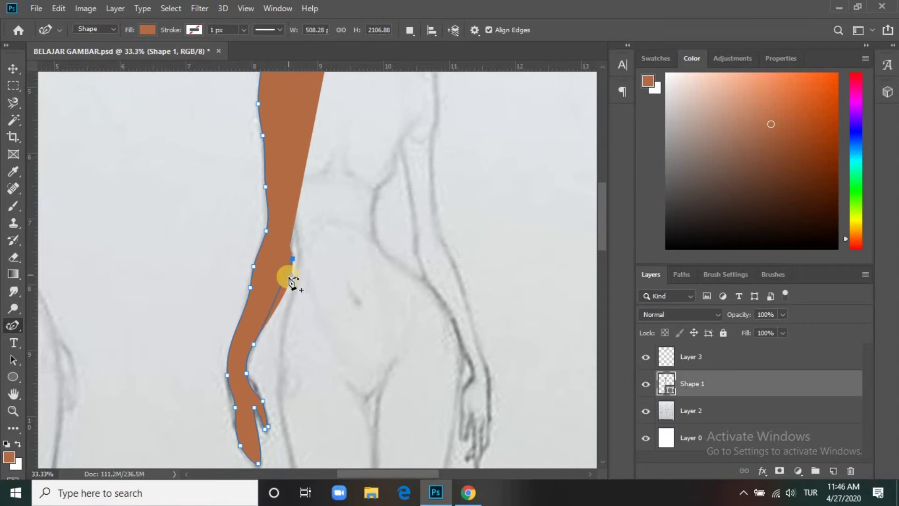
key(ctrl+z)
Step: Finish the inner arm curve and run the outline down beside the waist toward the hip
drag(285, 274, 292, 250)
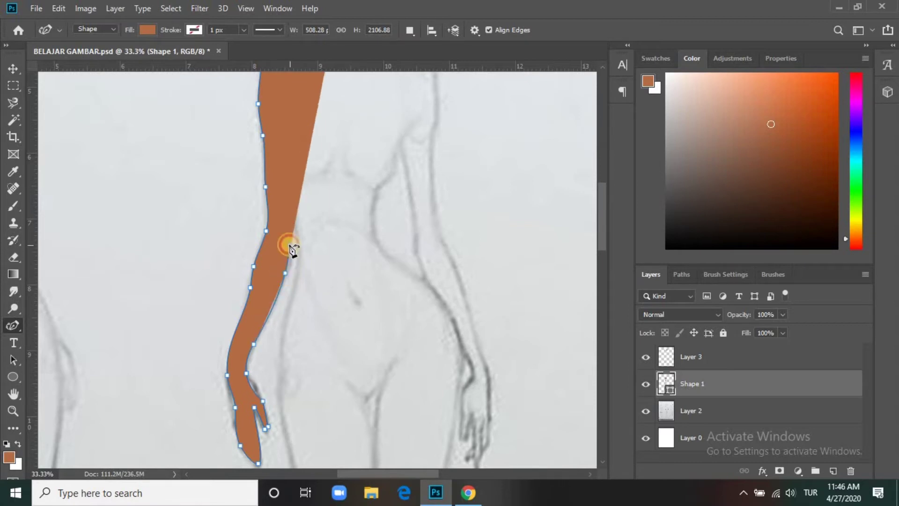
click(290, 259)
click(283, 212)
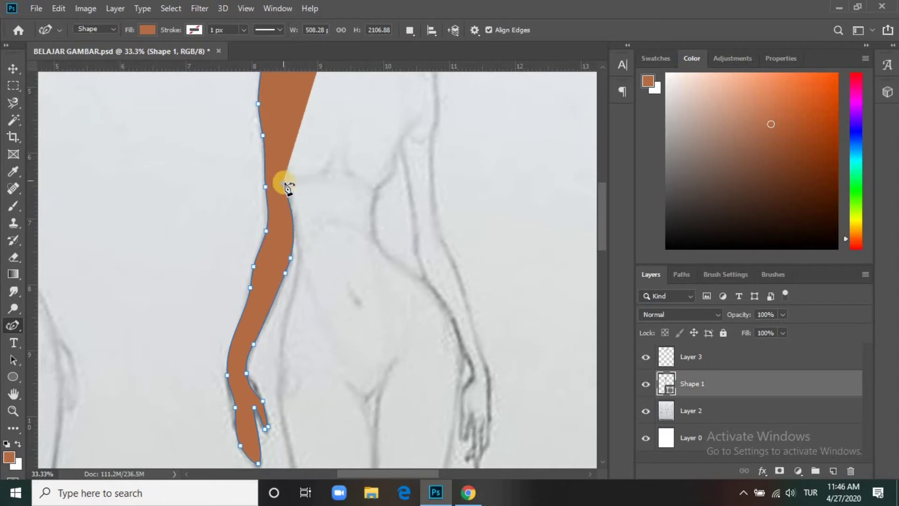
drag(275, 158, 300, 250)
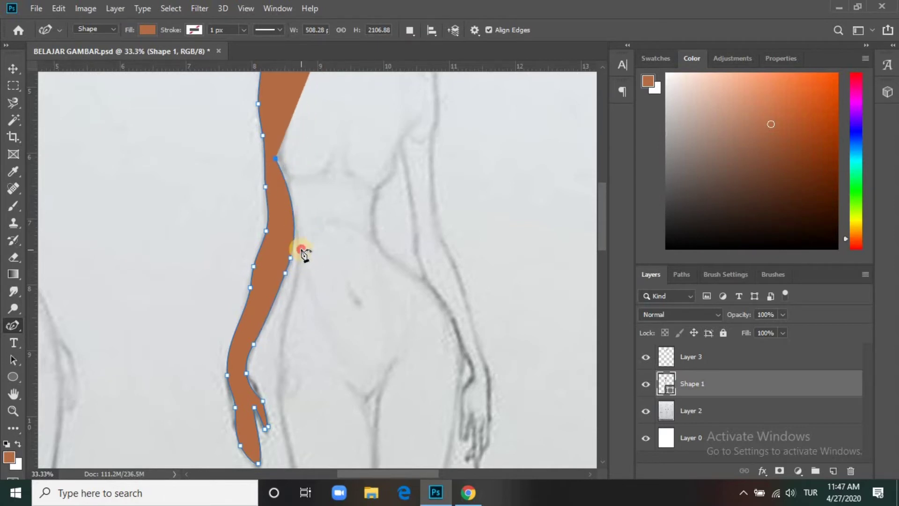
drag(279, 161, 294, 211)
click(296, 280)
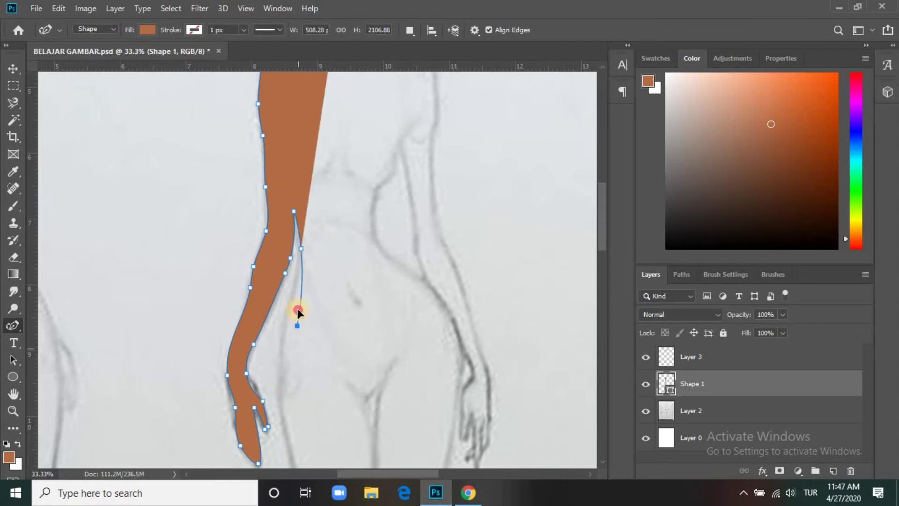
click(279, 391)
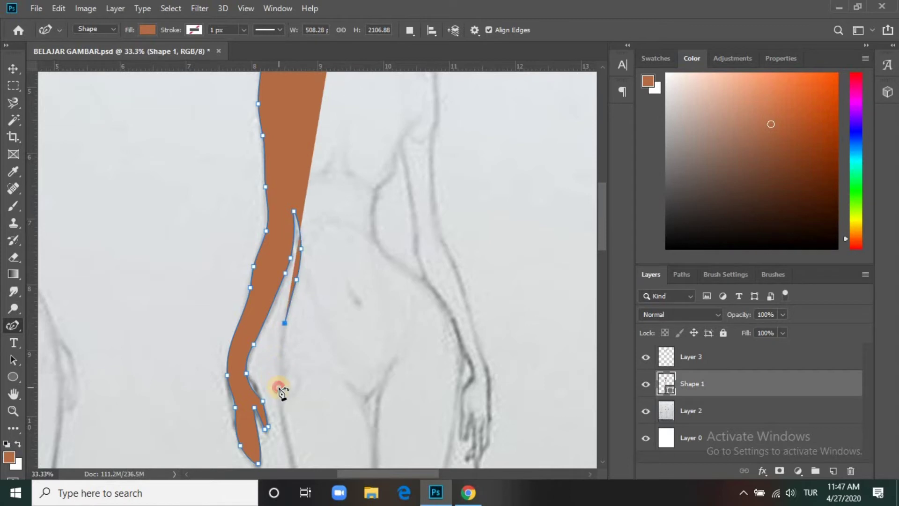
Step: Trace the outline down the thigh and outer leg toward the knee
scroll(280, 384, down, 3)
scroll(284, 362, down, 3)
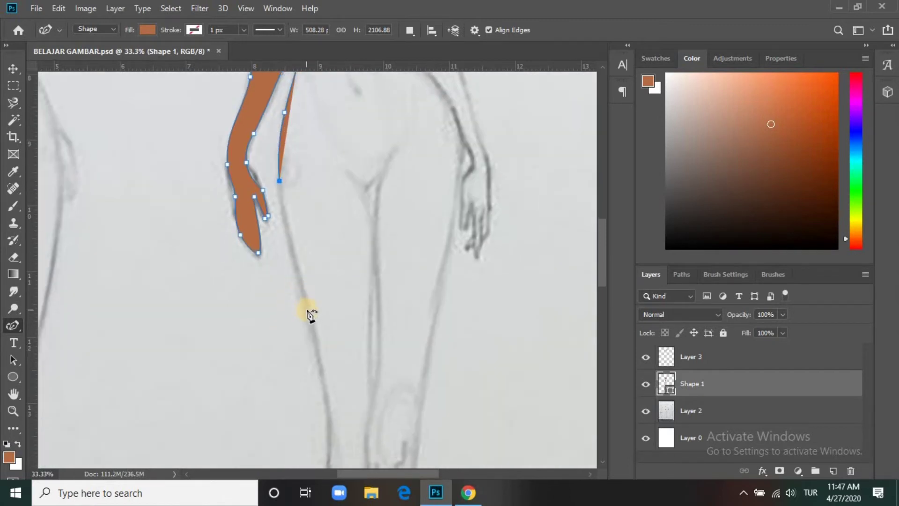
click(287, 228)
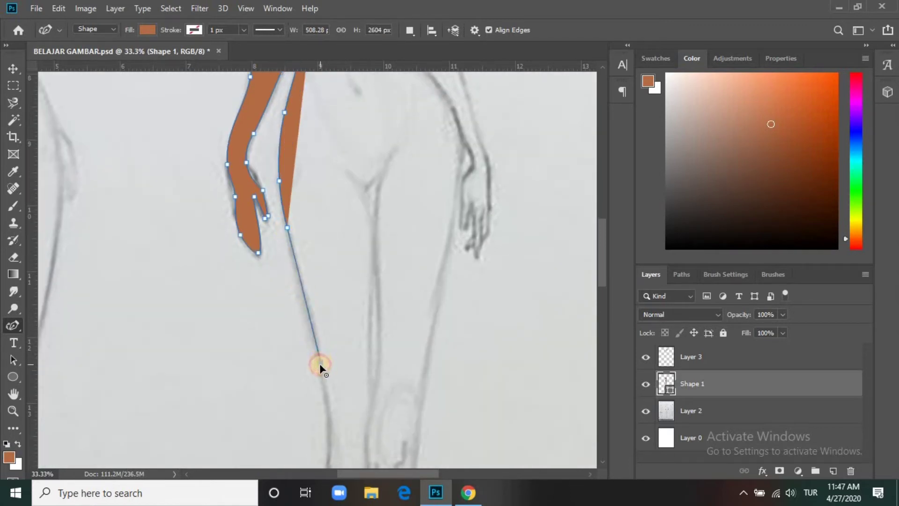
click(322, 364)
scroll(327, 267, down, 5)
click(329, 249)
click(330, 288)
click(320, 341)
click(324, 428)
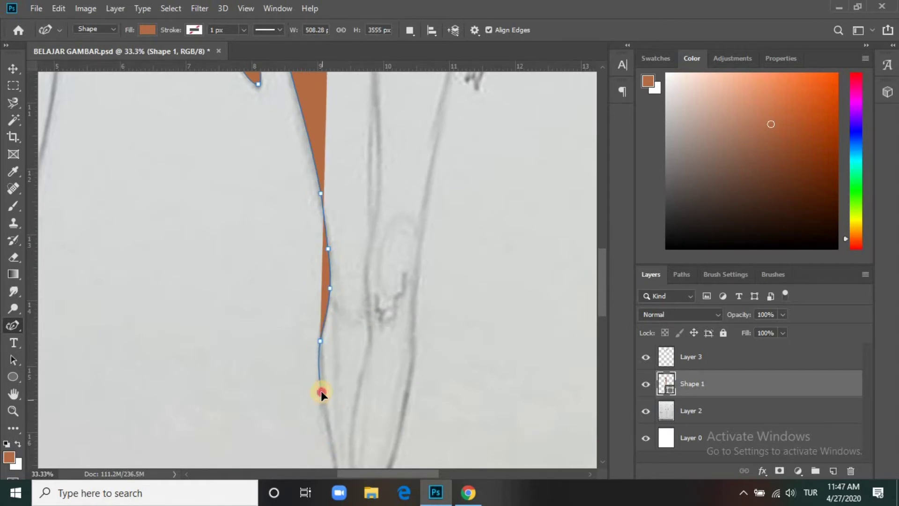
Step: Continue past the knee down the shin toward the ankle, undoing two stray anchors
scroll(334, 374, down, 5)
click(341, 319)
click(336, 341)
click(328, 351)
click(330, 369)
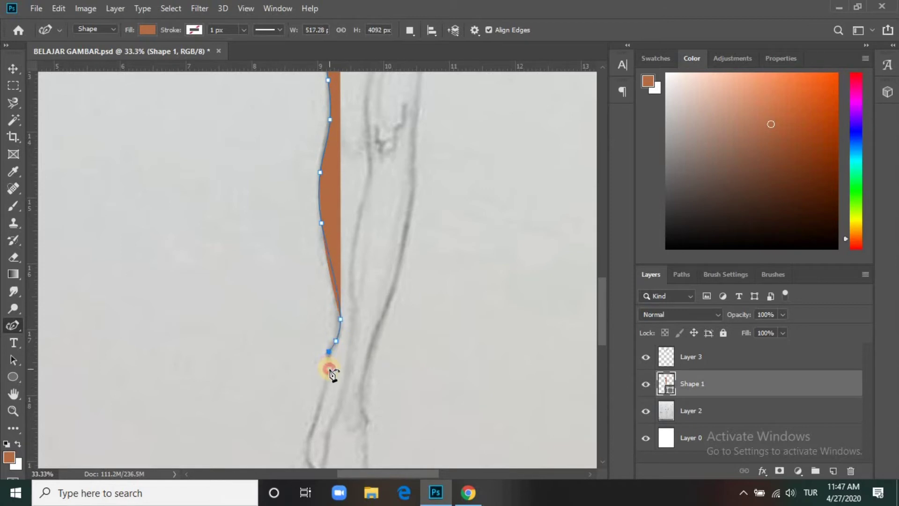
click(304, 449)
click(324, 402)
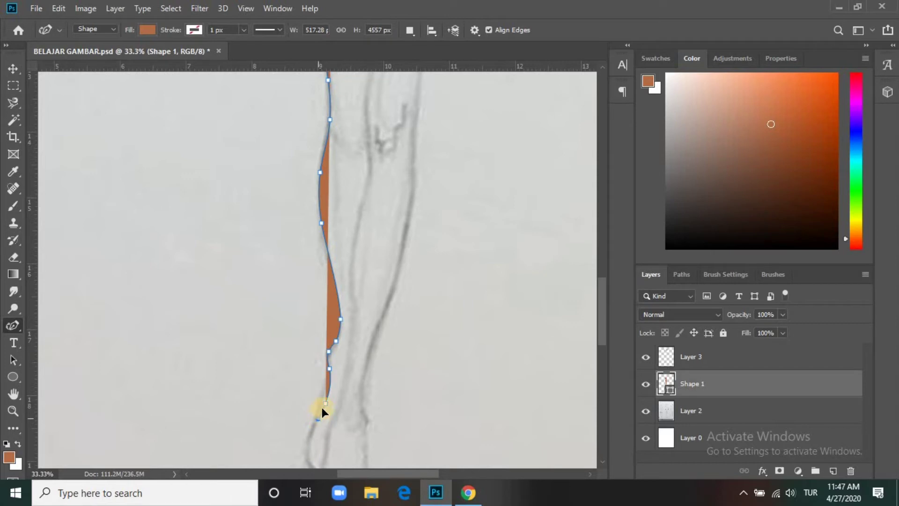
key(ctrl+z)
click(303, 446)
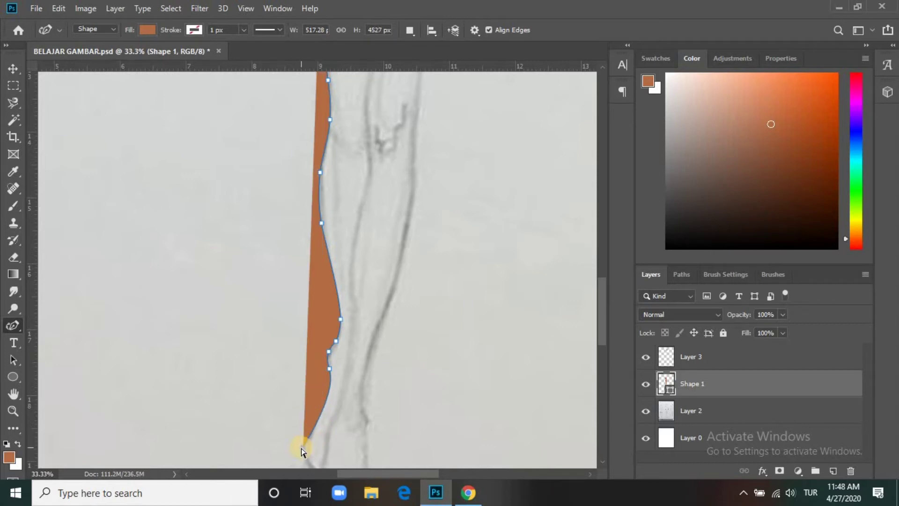
key(ctrl+z)
click(326, 382)
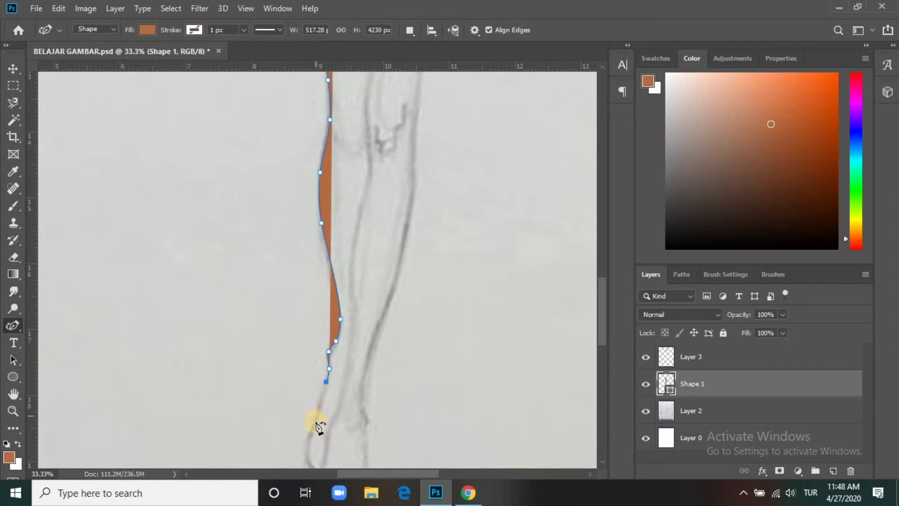
click(307, 440)
Step: Curve the outline around the ankle, heel, sole and tip of the foot
scroll(324, 404, down, 2)
click(308, 393)
click(320, 413)
scroll(315, 443, down, 1)
click(319, 392)
click(301, 439)
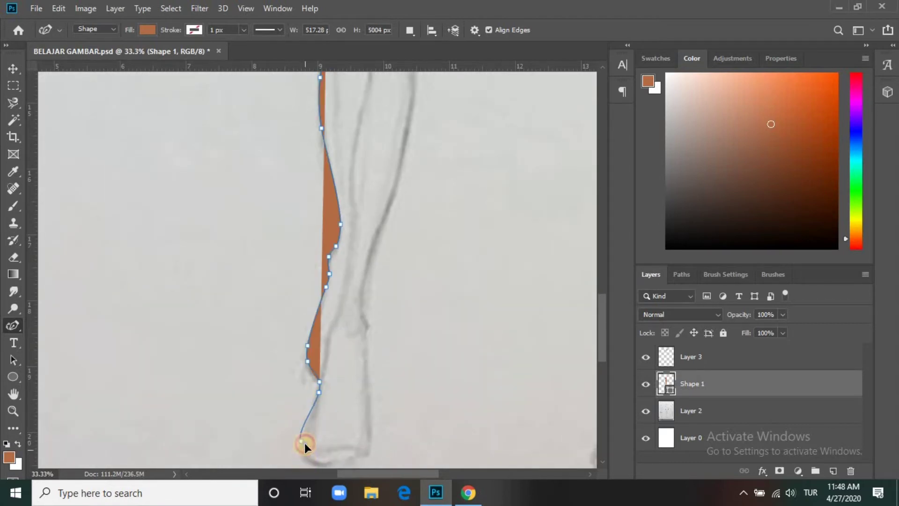
drag(311, 461, 367, 465)
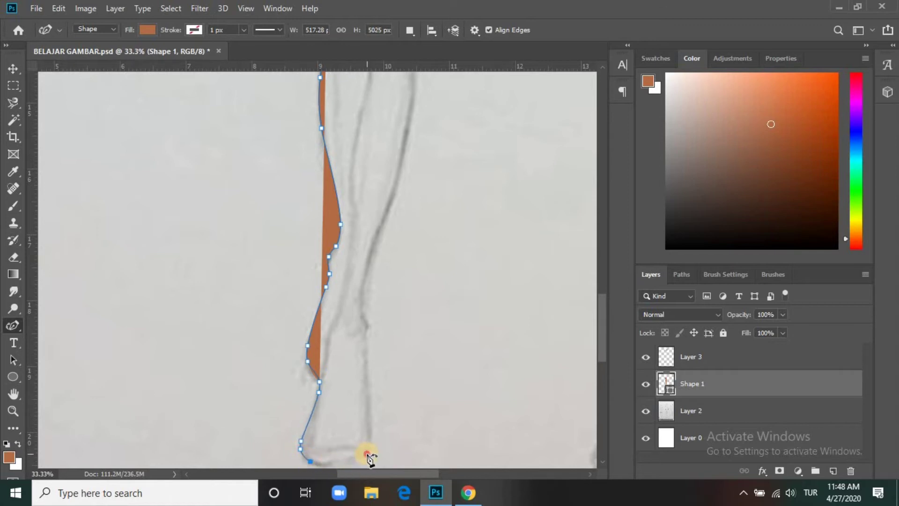
click(369, 449)
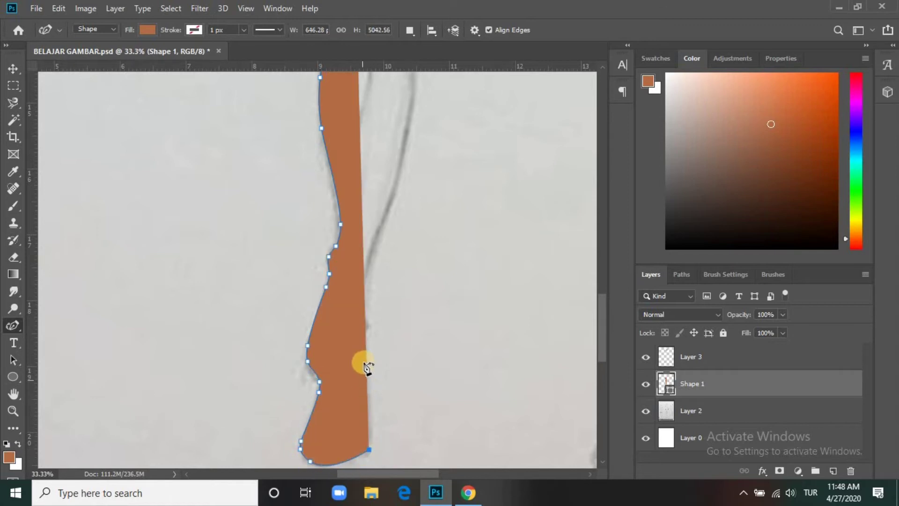
drag(359, 451, 367, 443)
Step: Start the outline back up the inner edge of the calf and shin
click(370, 431)
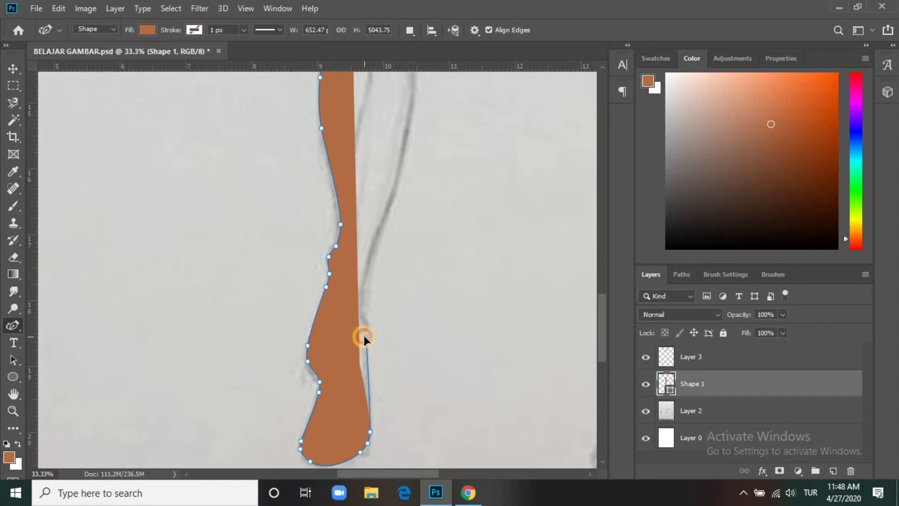
click(366, 359)
click(364, 336)
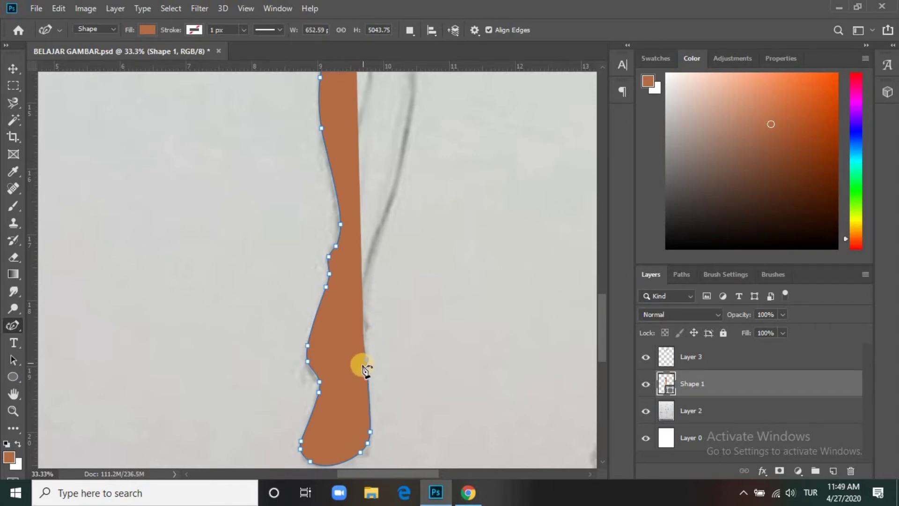
mouse_move(358, 338)
mouse_down()
mouse_move(367, 336)
mouse_move(354, 311)
mouse_up()
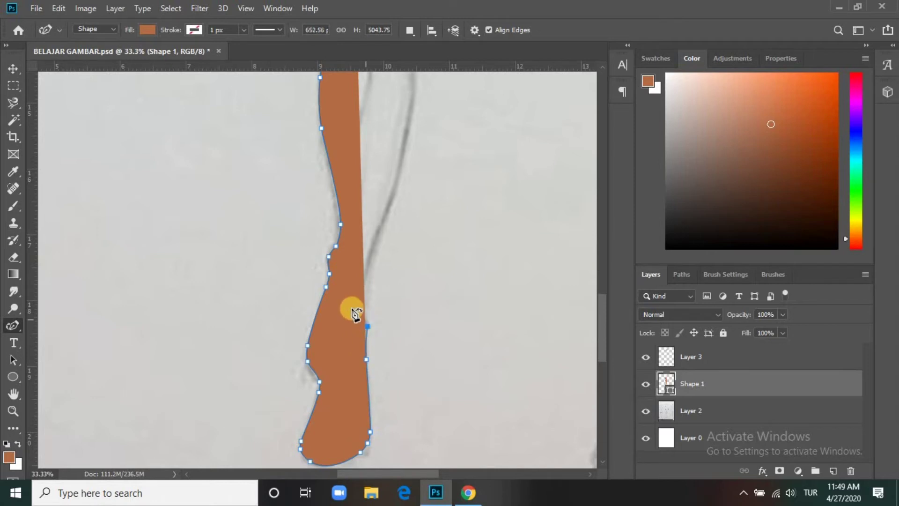
click(367, 327)
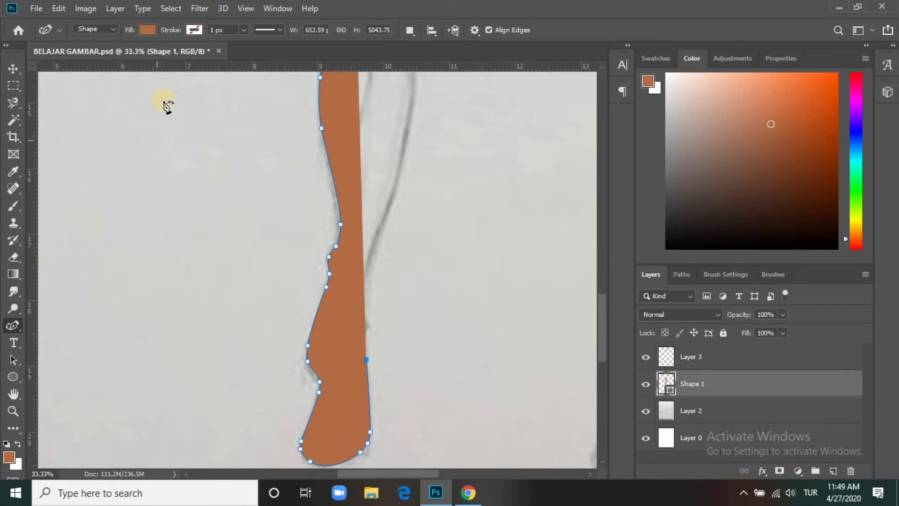
click(147, 29)
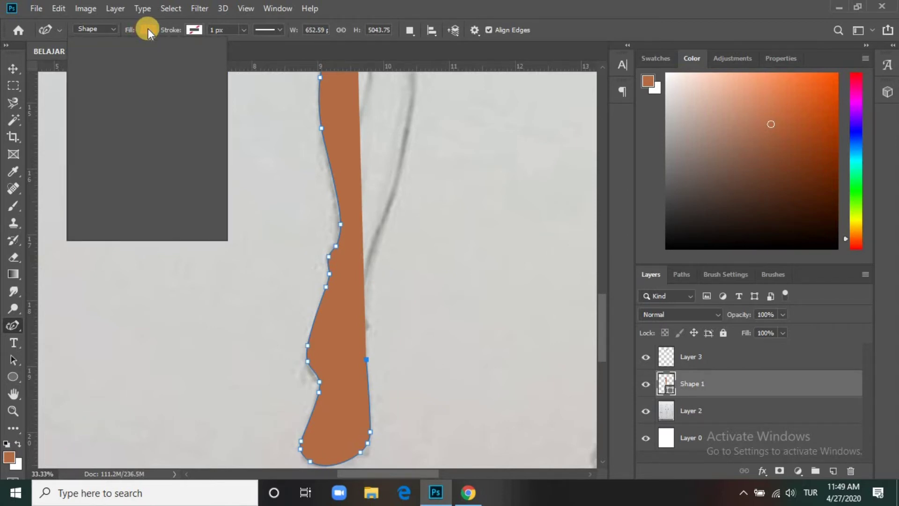
Step: Set the shape's fill to none and place the first anchors up the leg's right edge
click(91, 55)
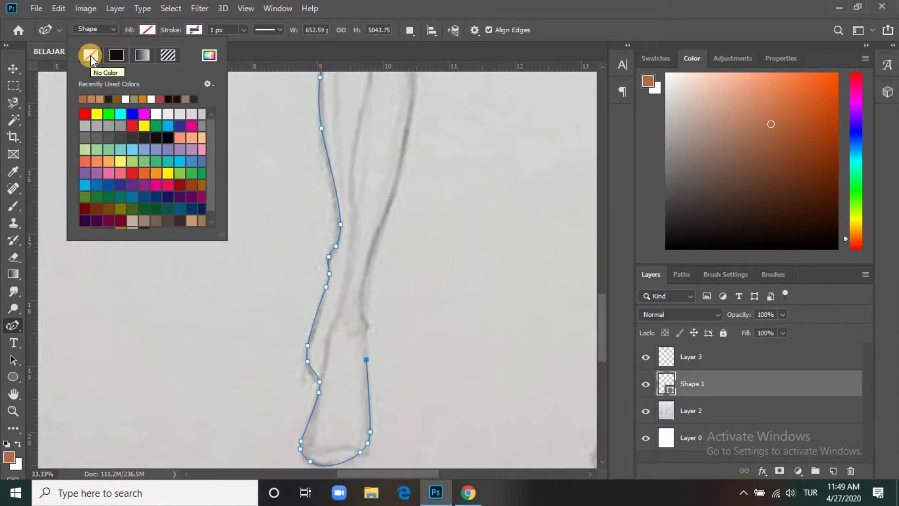
click(264, 52)
click(364, 338)
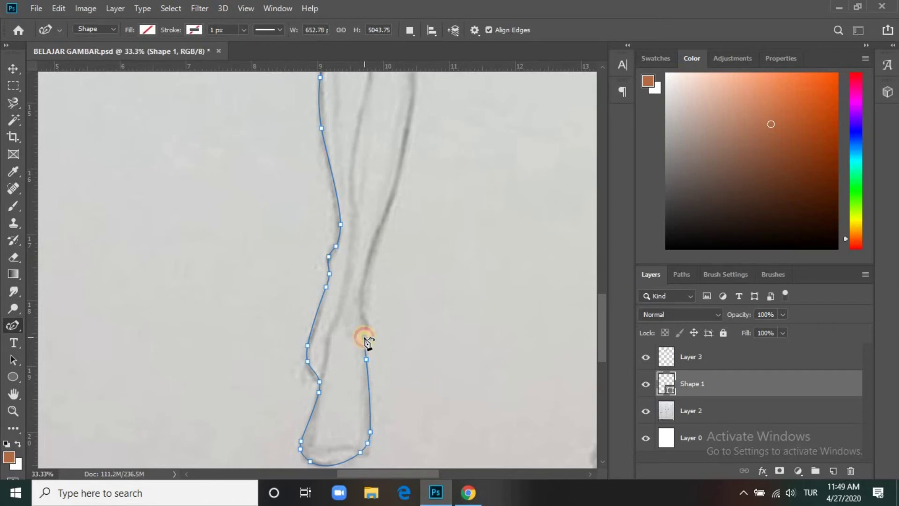
click(369, 326)
click(361, 312)
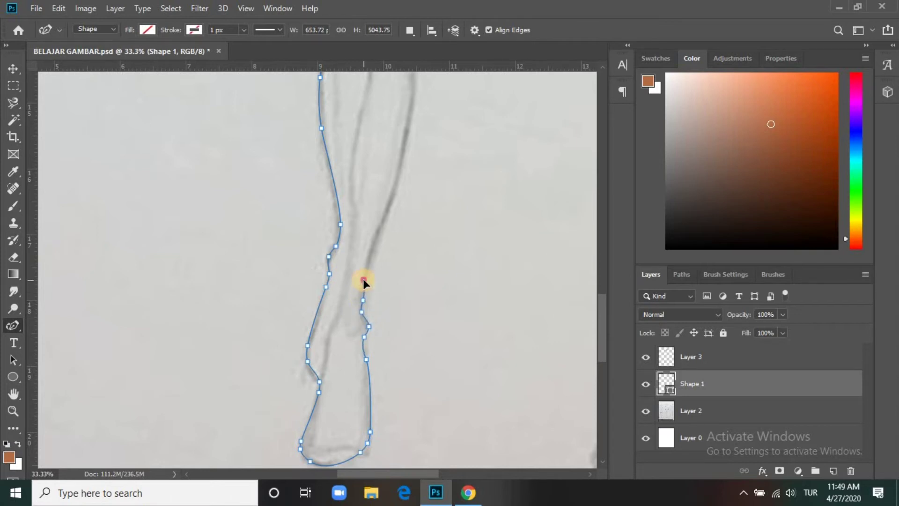
Step: Continue the right leg contour upward, curving it toward the thigh
click(363, 291)
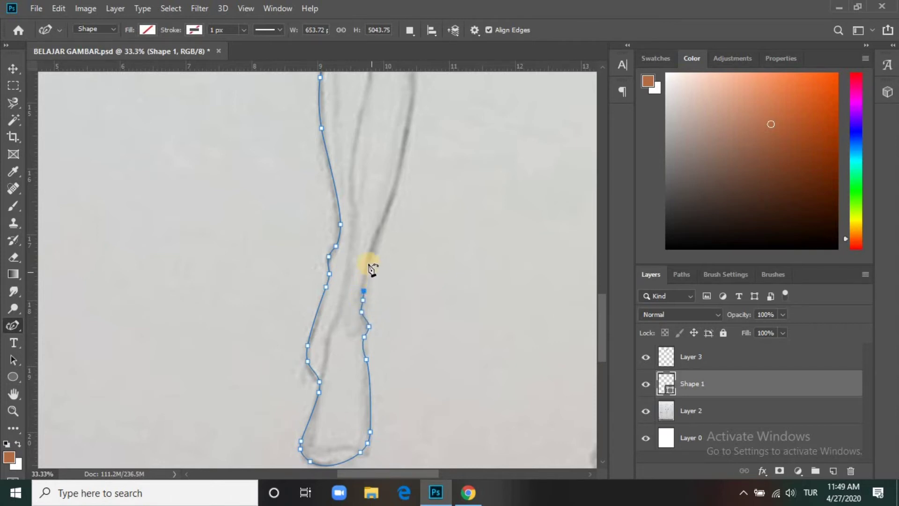
click(373, 239)
click(384, 215)
scroll(396, 211, up, 2)
click(406, 187)
scroll(413, 183, up, 2)
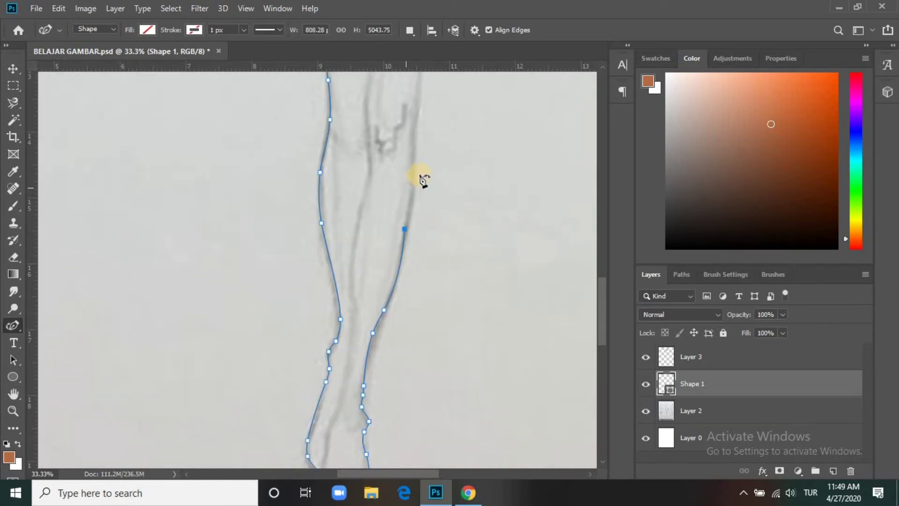
drag(405, 229, 411, 209)
click(416, 169)
scroll(416, 168, up, 2)
Step: Extend the contour up the right thigh edge to hip height
click(415, 183)
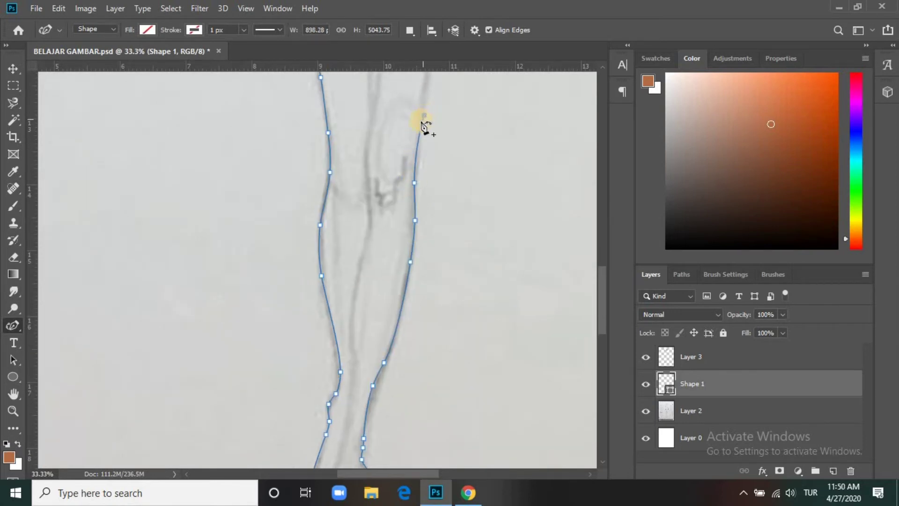
click(425, 115)
scroll(424, 117, up, 4)
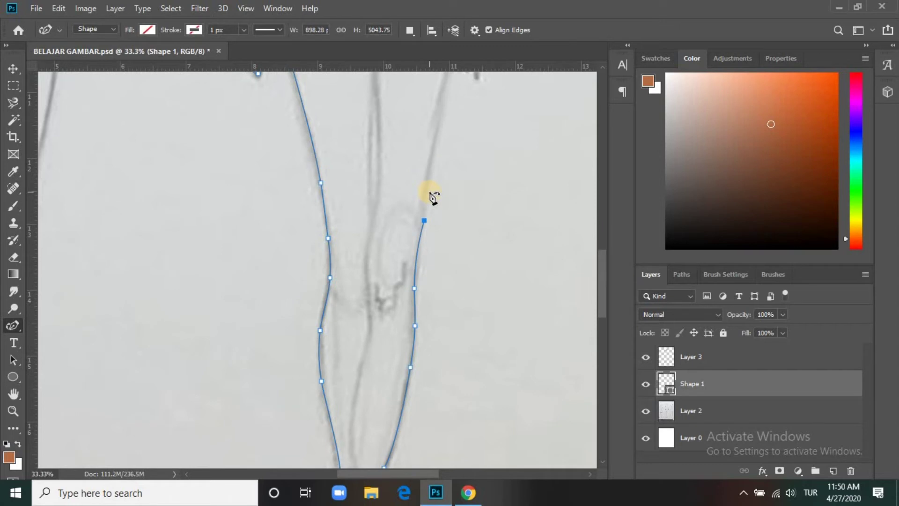
click(425, 205)
click(451, 114)
scroll(447, 93, up, 7)
click(461, 165)
scroll(459, 171, up, 2)
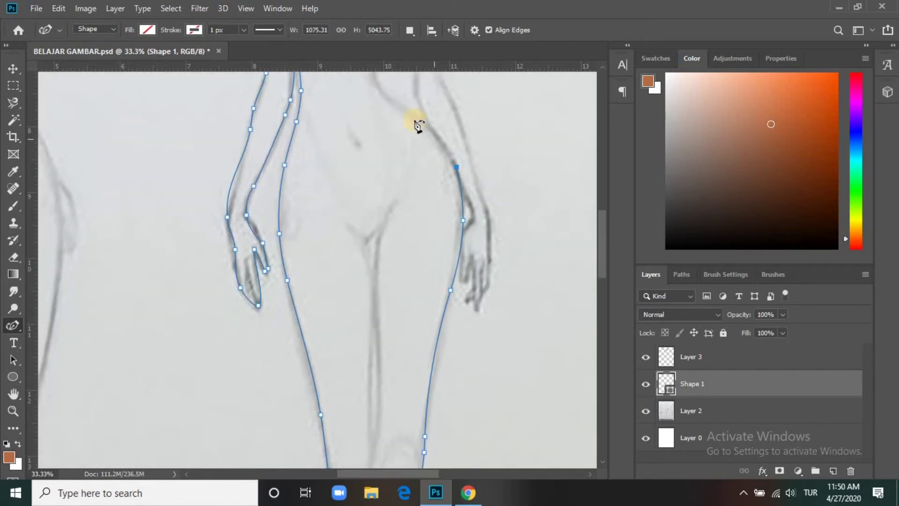
Step: Extend the pen outline up the right hip and along the torso edge
scroll(384, 113, up, 3)
mouse_move(392, 197)
mouse_down()
mouse_move(377, 193)
mouse_move(378, 131)
mouse_up()
click(379, 128)
click(395, 110)
click(402, 75)
scroll(395, 91, up, 2)
Step: Curve the outline down the arm and around the right hand and fingertips
drag(417, 227, 410, 217)
click(416, 250)
scroll(435, 247, down, 1)
click(431, 245)
drag(416, 217, 424, 222)
drag(464, 323, 473, 325)
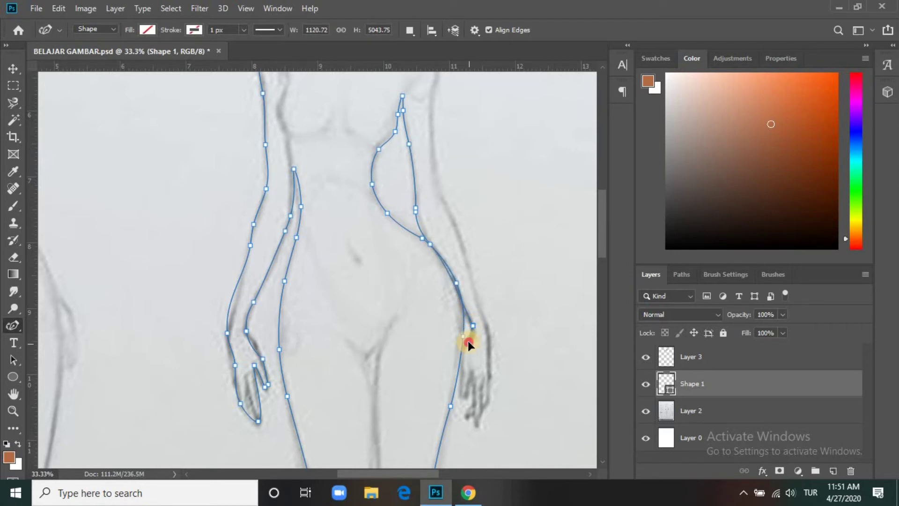
drag(477, 424, 490, 398)
click(489, 376)
click(490, 335)
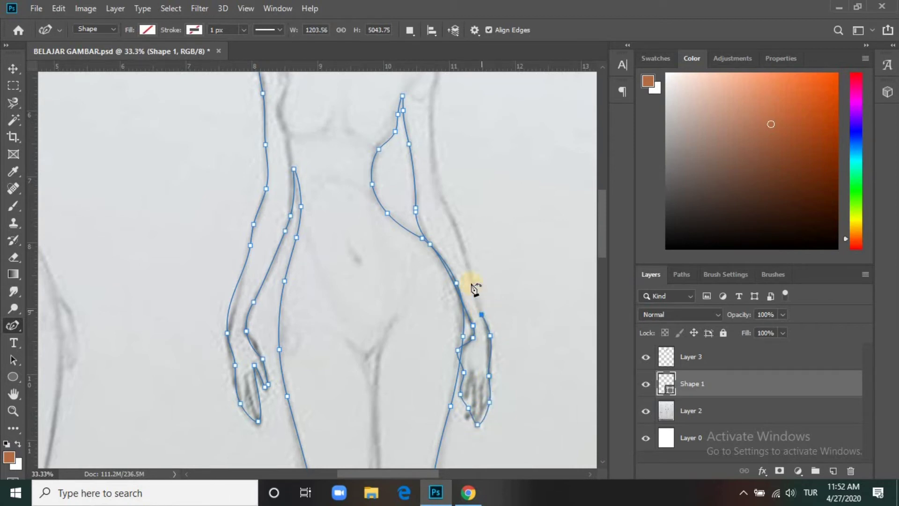
Step: Trace the outline back up the inner right arm toward the shoulder
scroll(474, 288, up, 1)
click(474, 312)
click(462, 260)
click(438, 211)
click(432, 149)
click(431, 117)
click(438, 94)
Step: Run the outline from the shoulder up the neck toward the head
scroll(436, 117, up, 4)
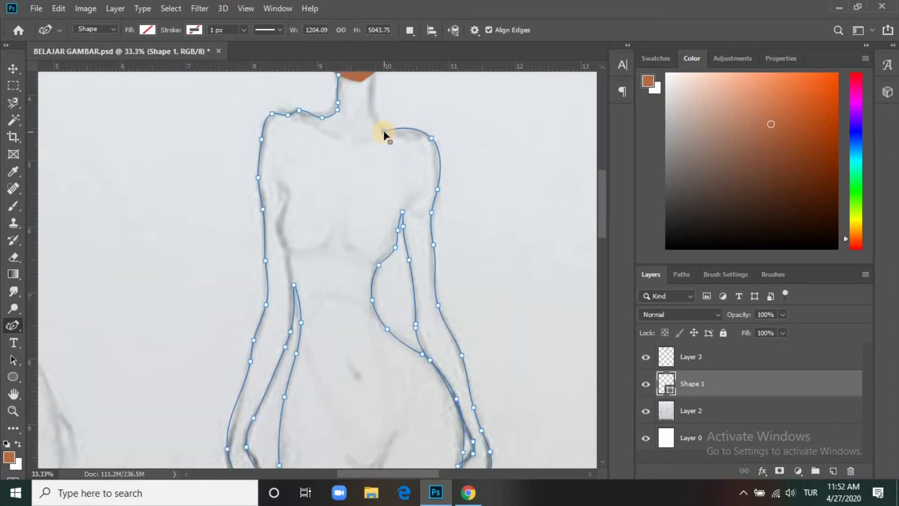
click(371, 102)
click(375, 73)
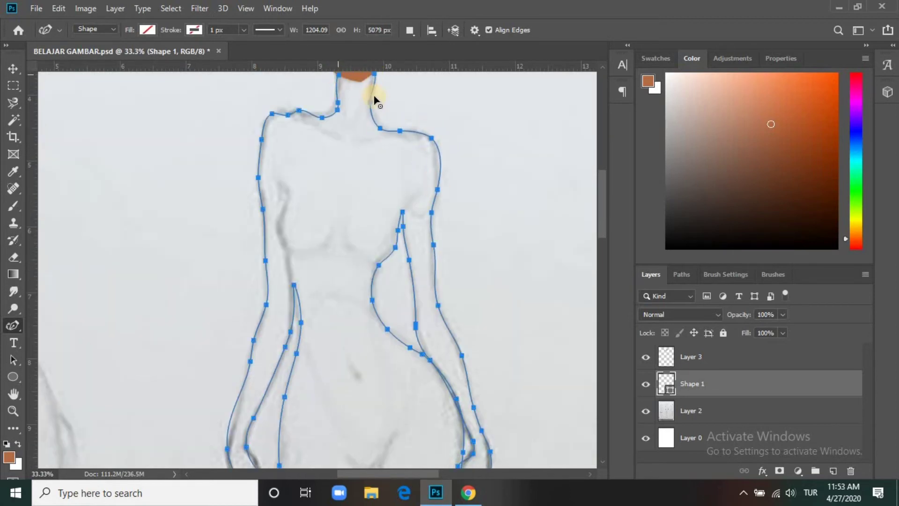
scroll(516, 164, up, 1)
Step: Fill the traced Shape 1 outline with the brown recent colour and view the whole sheet
click(148, 30)
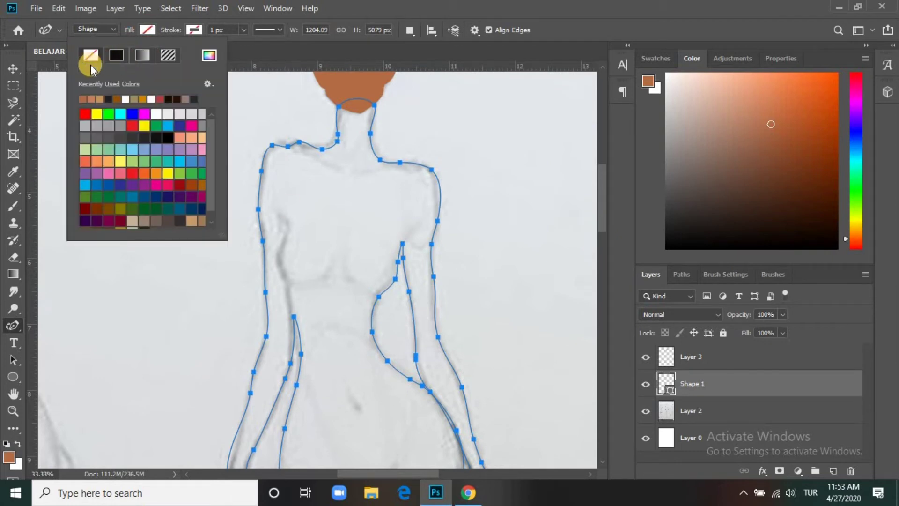
click(83, 98)
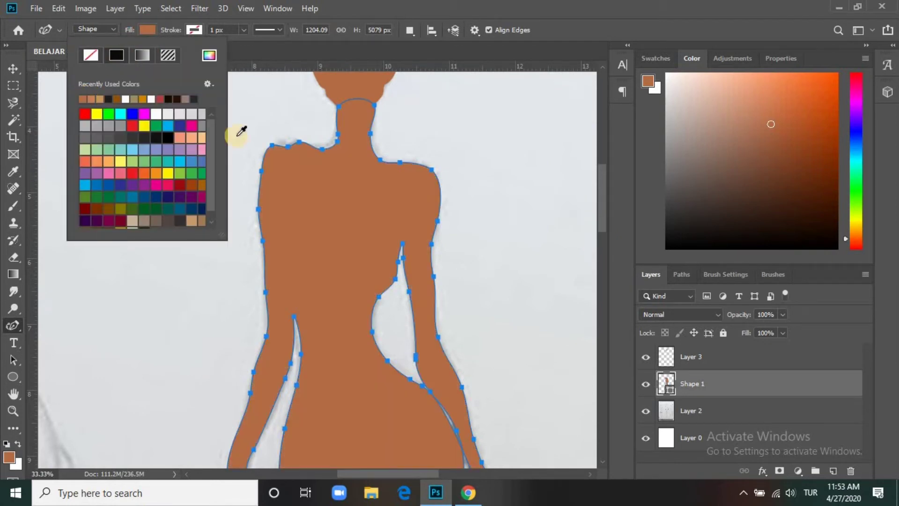
click(13, 68)
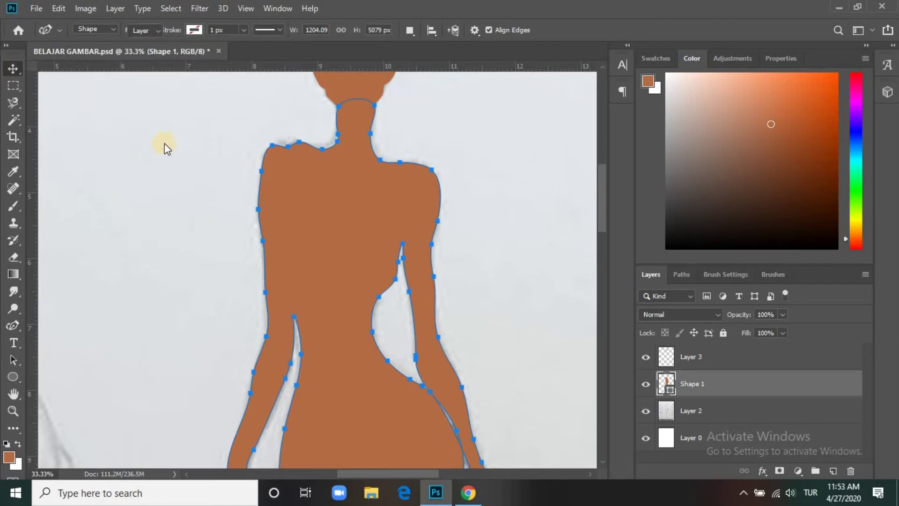
key(ctrl+minus)
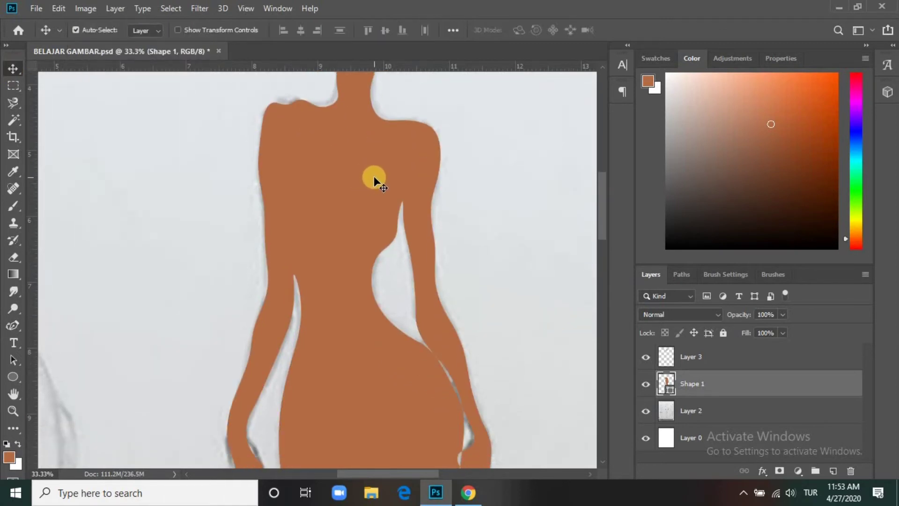
key(ctrl+minus)
key(ctrl+minus)
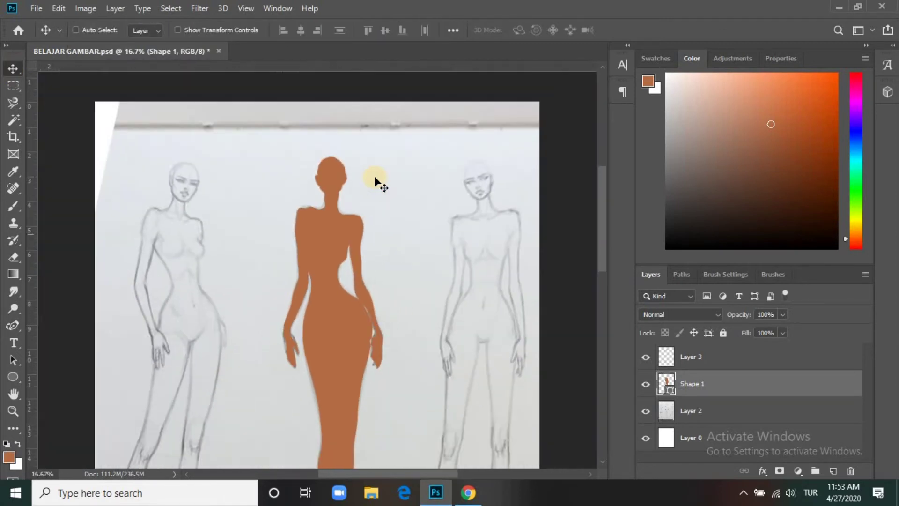
key(ctrl+minus)
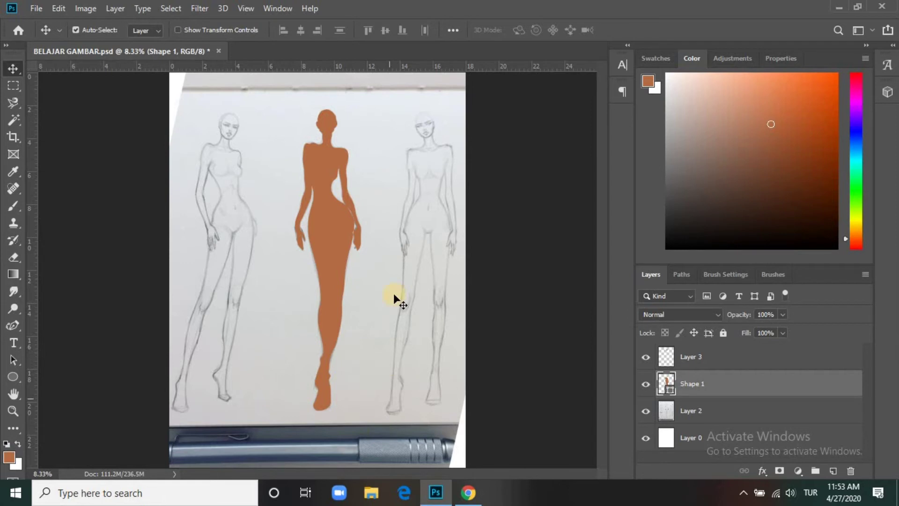
Step: Select the brown silhouette and zoom back in on the figure
ctrl+click(329, 140)
key(ctrl+plus)
key(ctrl+plus)
key(ctrl+plus)
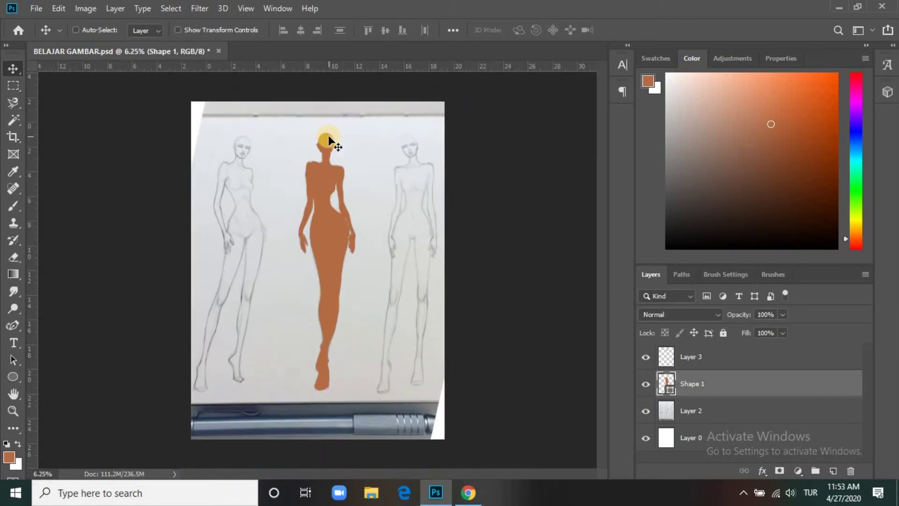
key(ctrl+plus)
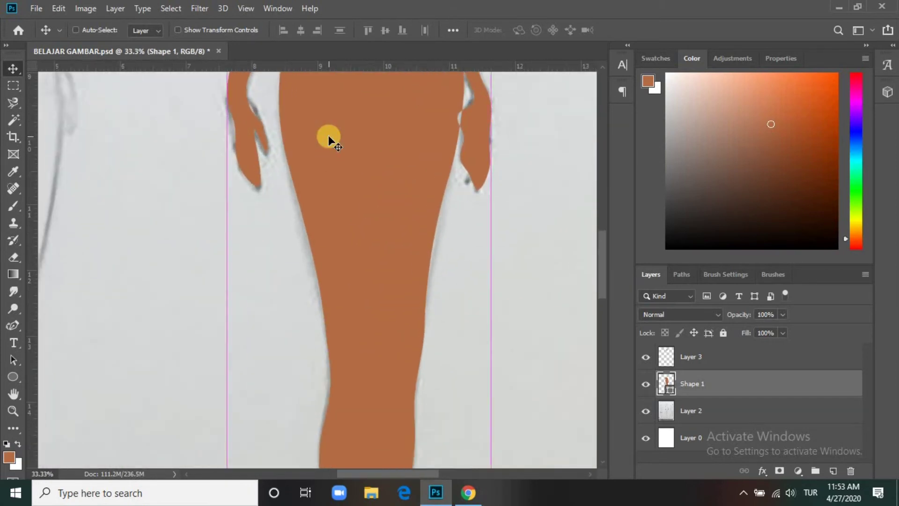
scroll(381, 147, up, 1)
scroll(380, 148, up, 5)
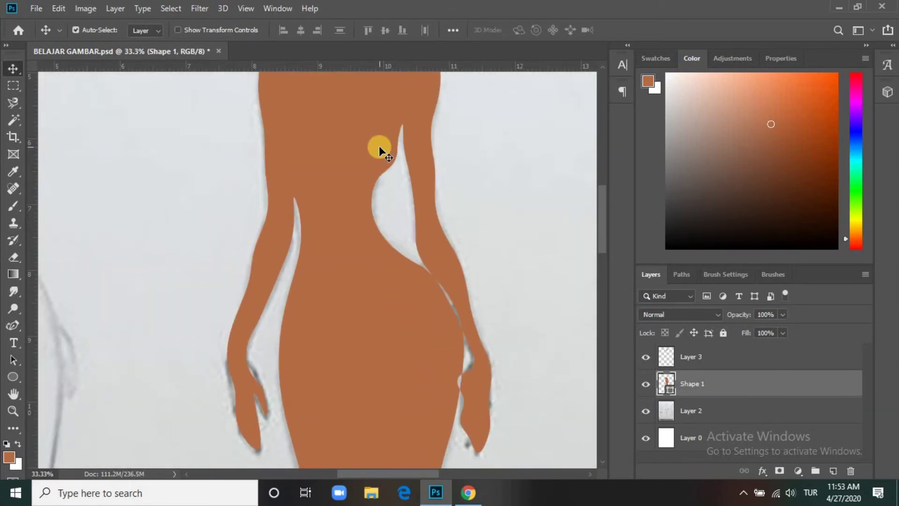
scroll(380, 161, up, 1)
scroll(380, 162, up, 3)
scroll(380, 161, up, 3)
scroll(378, 162, up, 1)
scroll(377, 157, up, 2)
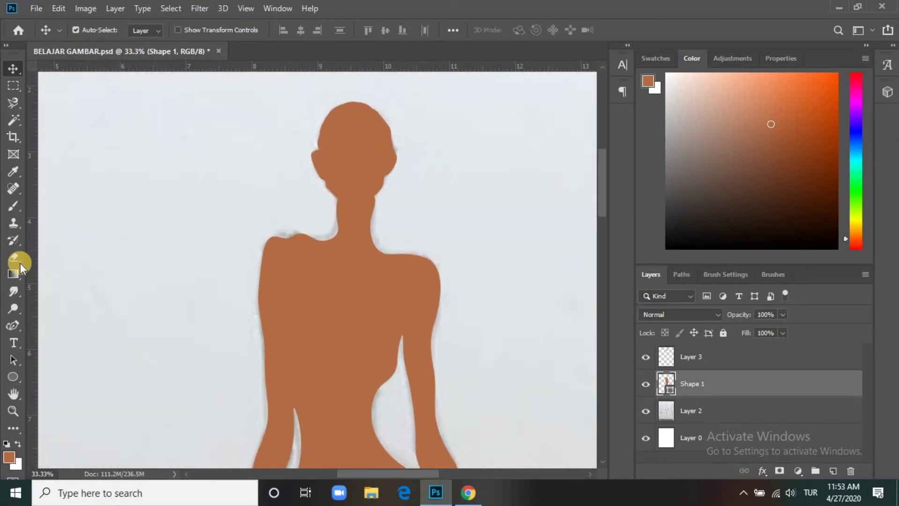
Step: Reshape the neck curves and add anchor points on the neck and left shoulder
click(14, 328)
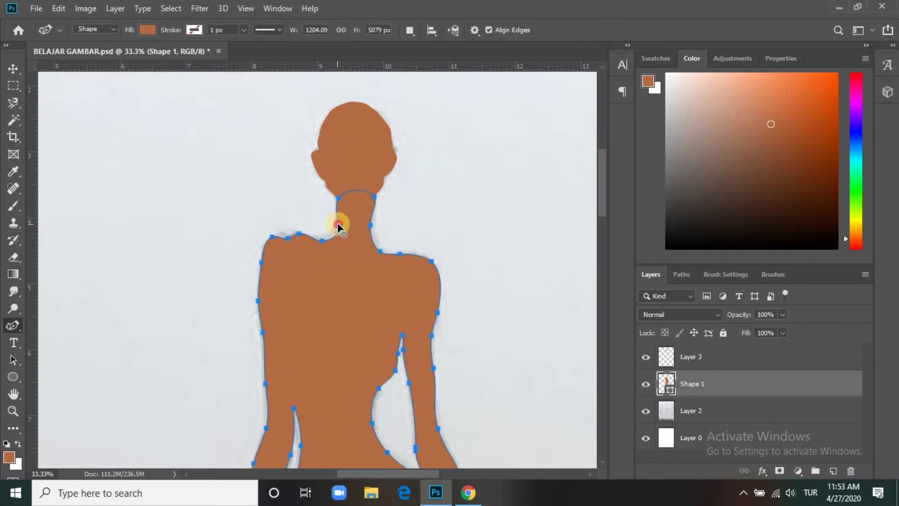
drag(336, 223, 340, 218)
click(340, 217)
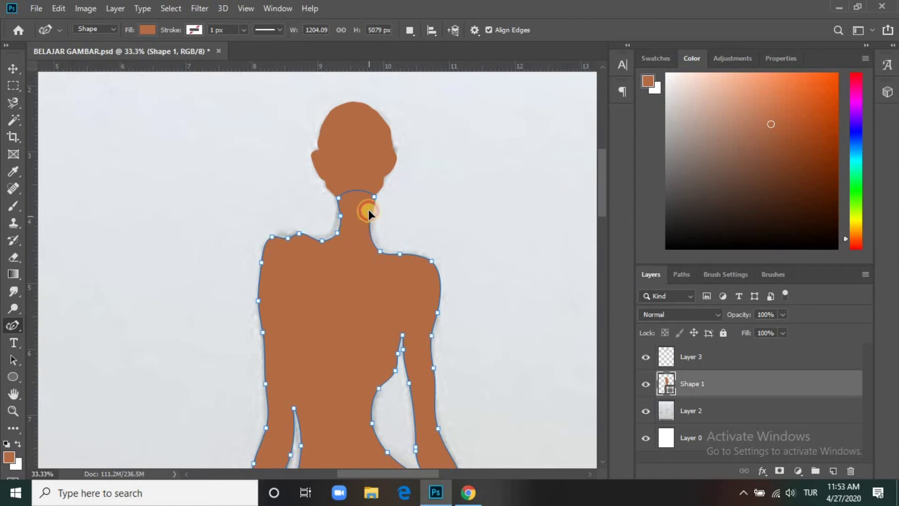
drag(369, 214, 372, 205)
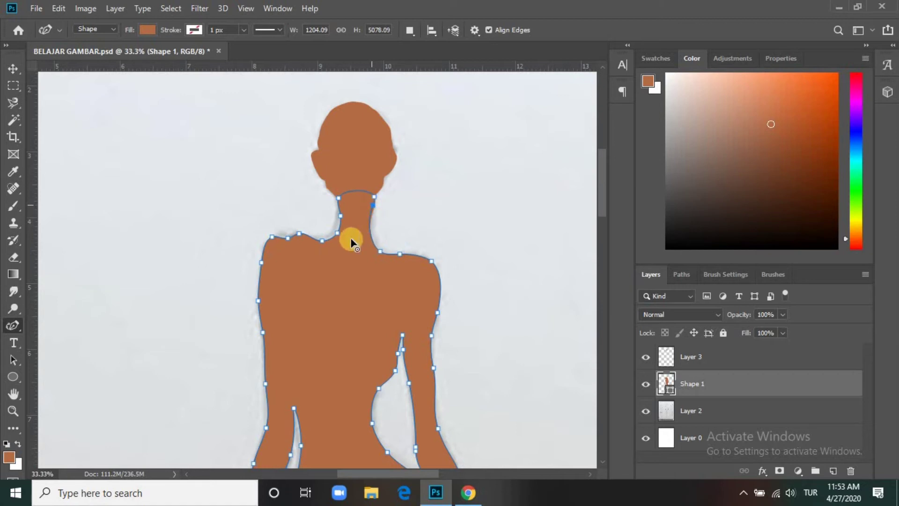
click(282, 233)
Step: Set Shape 1's opacity to 39% and add a new empty Layer 4 above it
key(v)
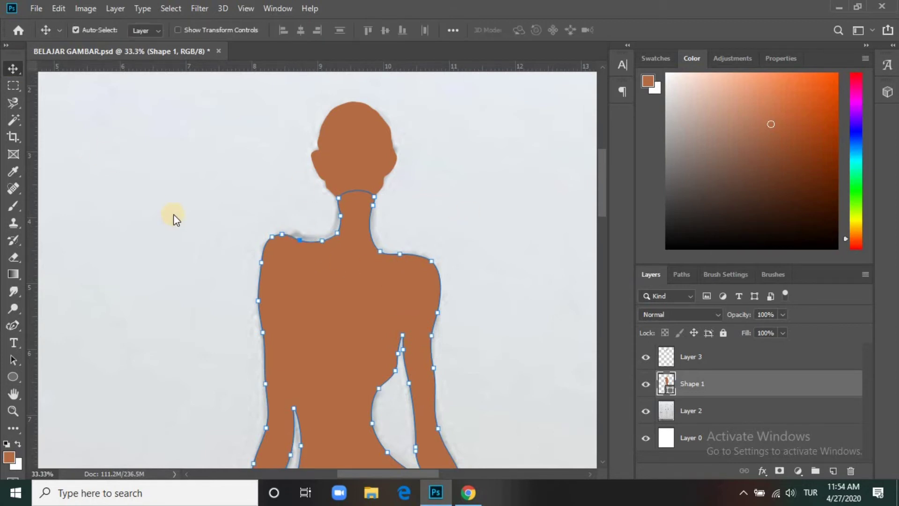
click(174, 217)
scroll(301, 284, down, 2)
scroll(373, 282, down, 4)
scroll(409, 285, down, 4)
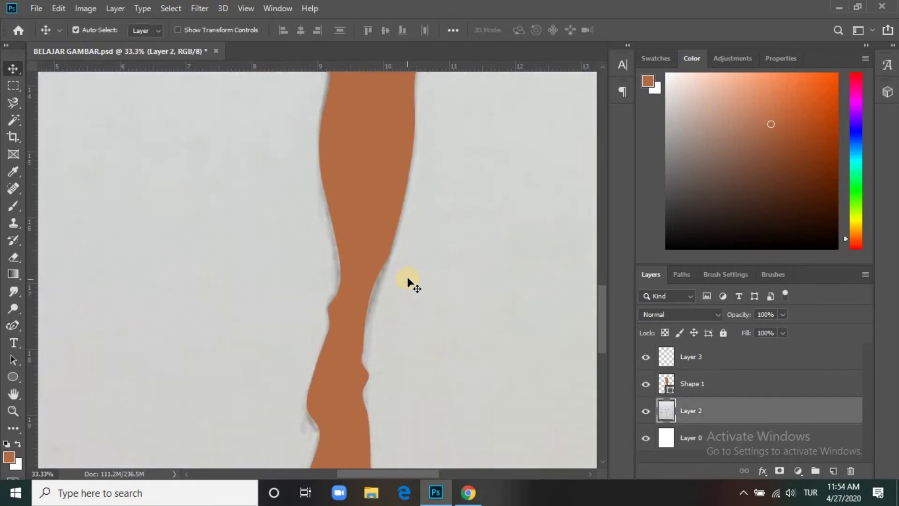
scroll(408, 287, up, 6)
scroll(405, 291, up, 2)
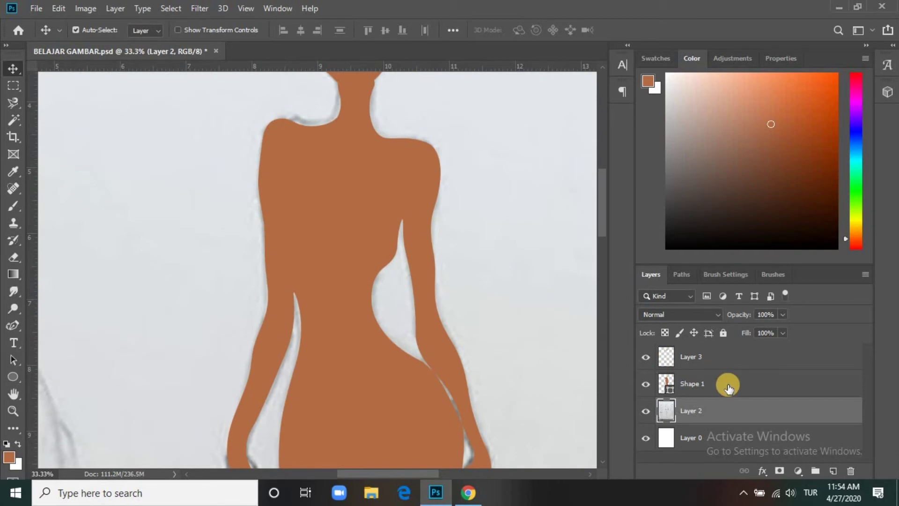
click(716, 396)
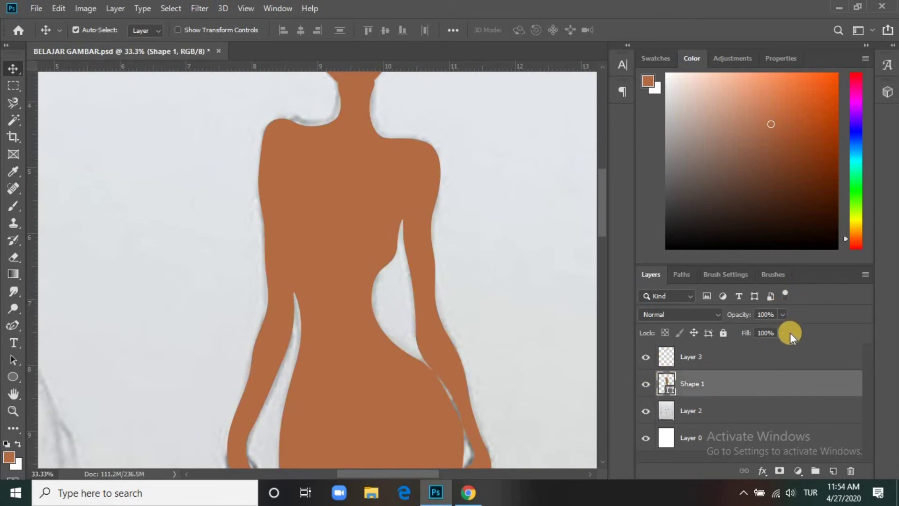
click(782, 316)
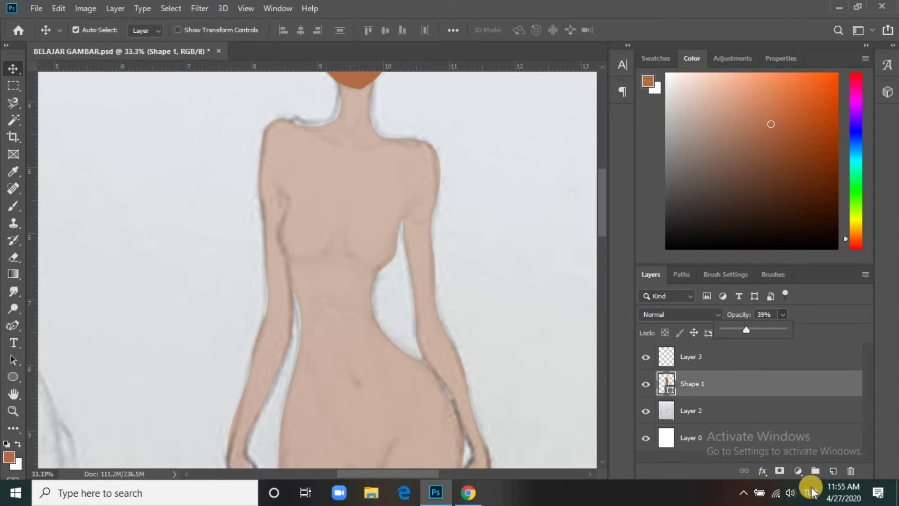
click(833, 471)
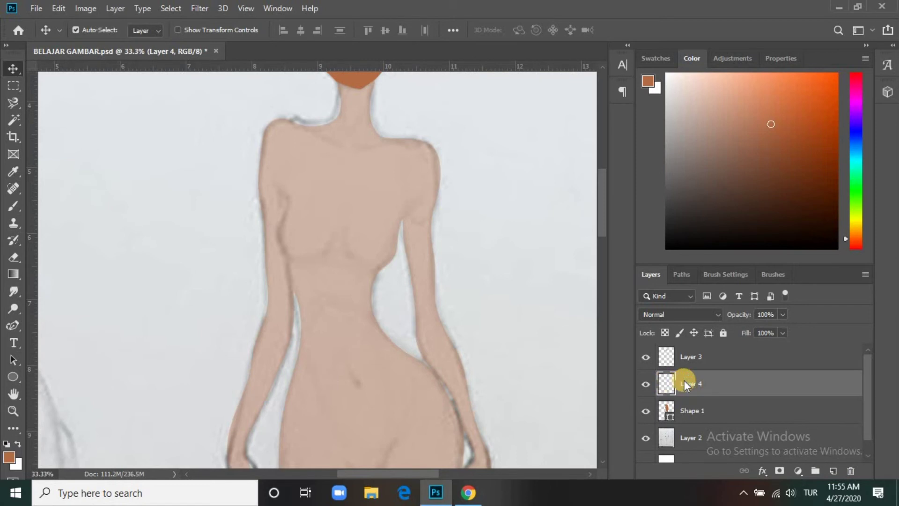
Step: Clip Layer 4 to Shape 1 as a clipping mask and pick a darker brown
right_click(685, 383)
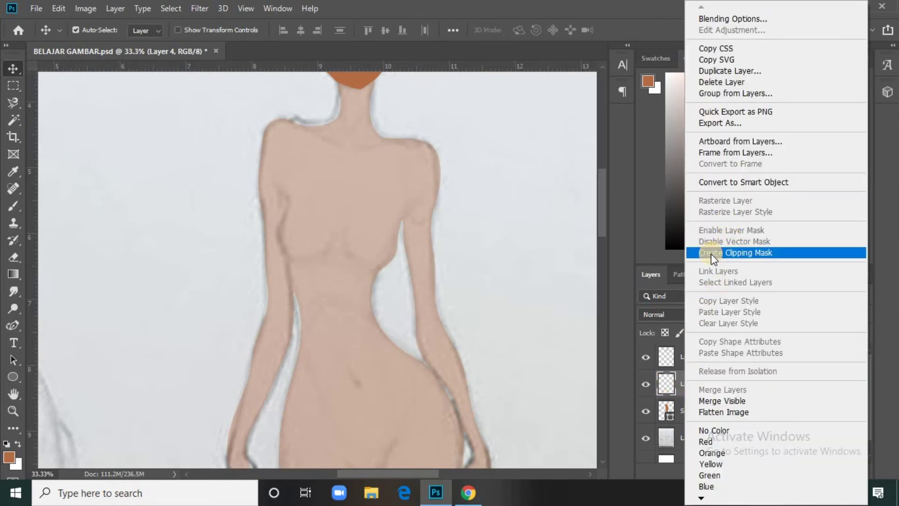
click(754, 252)
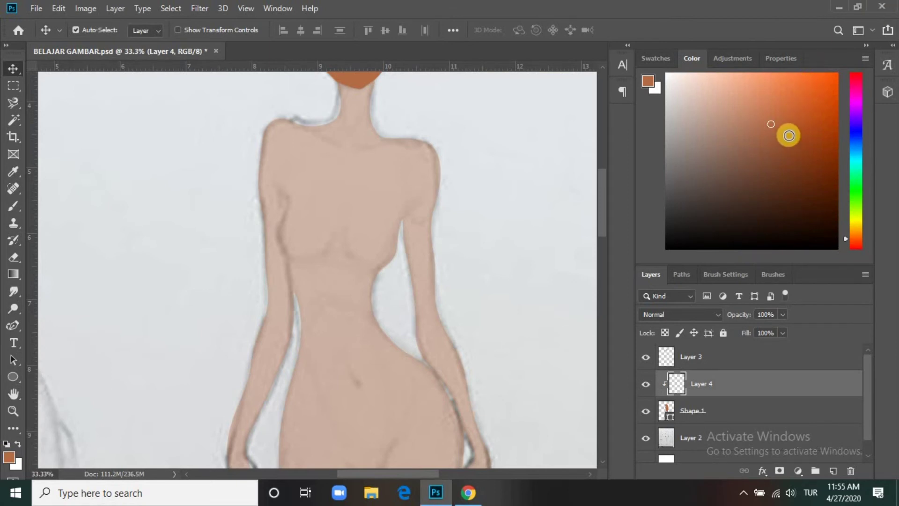
click(783, 138)
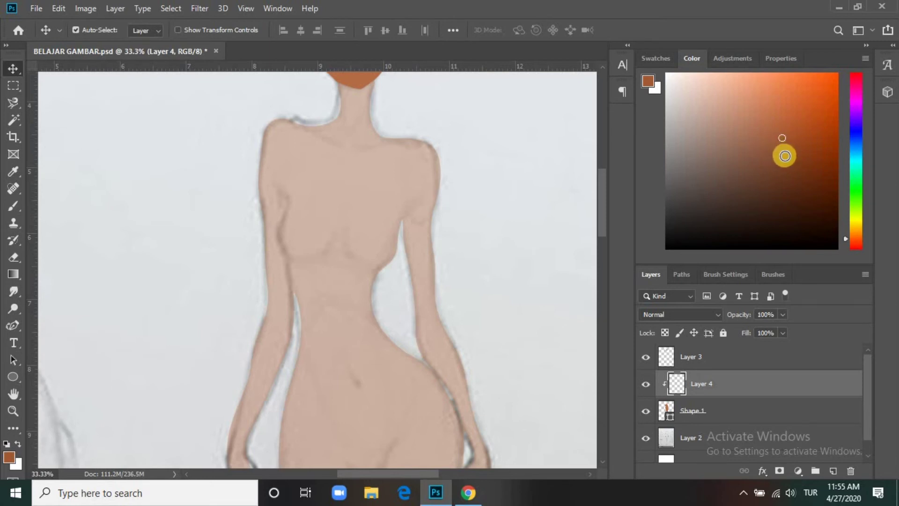
click(767, 162)
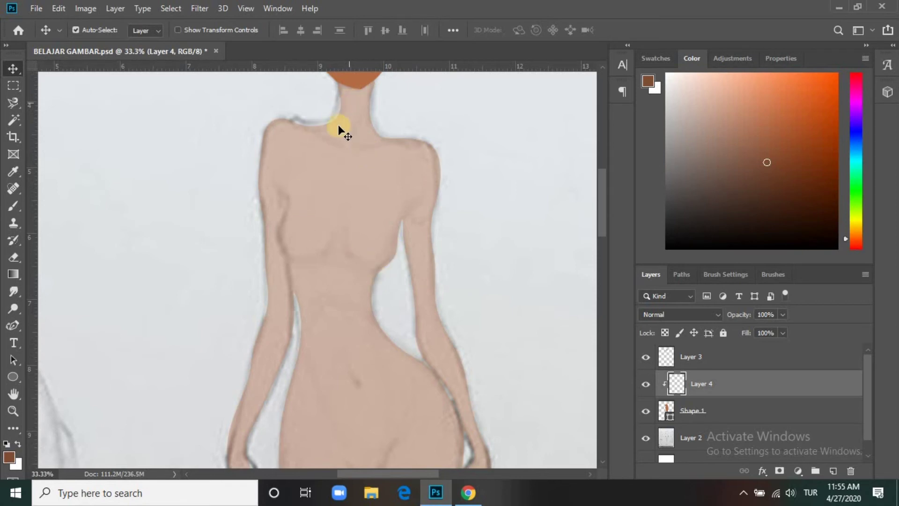
right_click(345, 143)
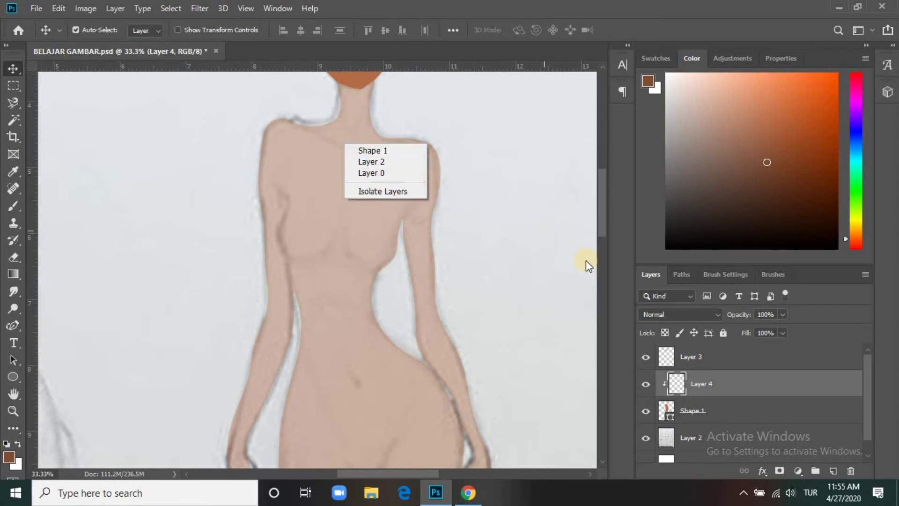
click(721, 385)
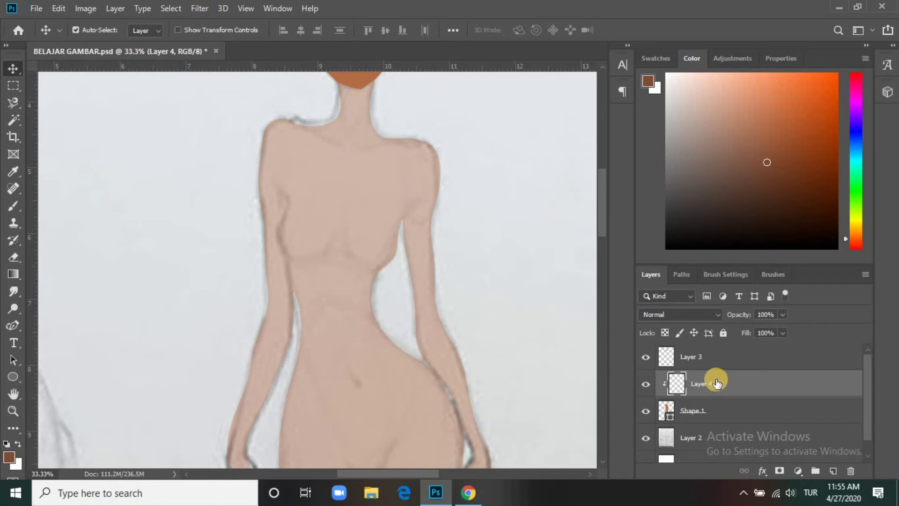
key(b)
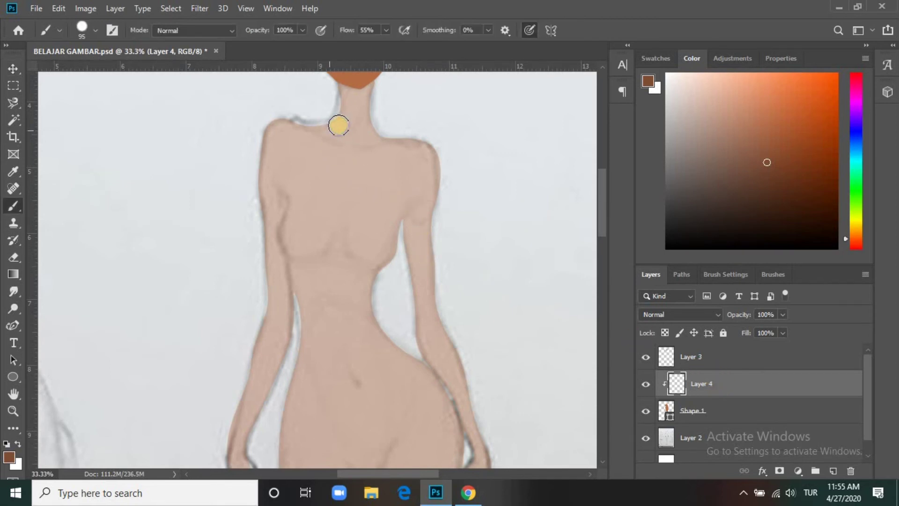
Step: Set the brush to 53 px and paint a soft shadow on the neck
right_click(338, 126)
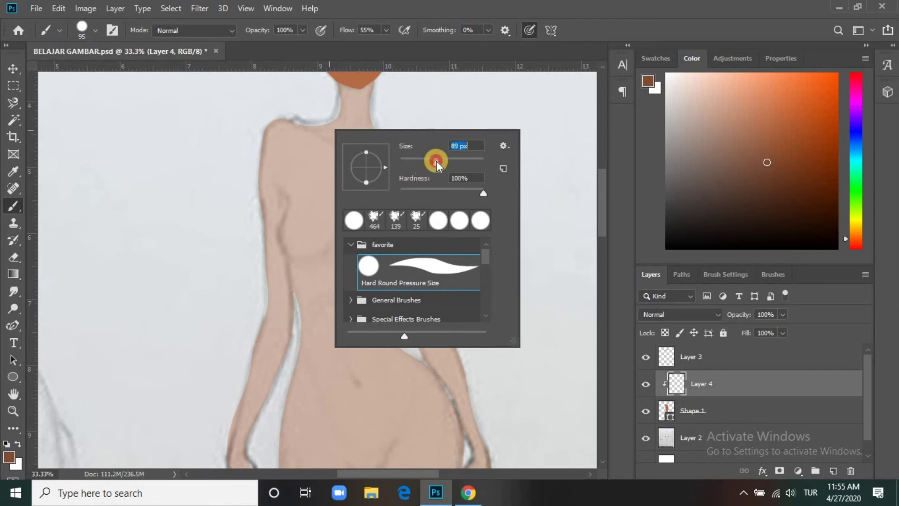
drag(423, 162, 419, 158)
click(340, 94)
drag(353, 94, 367, 78)
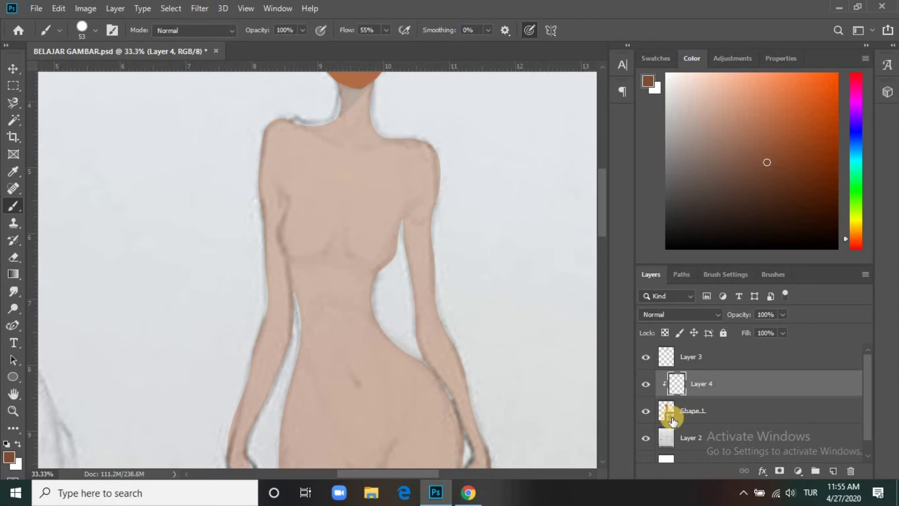
Step: Raise Shape 1's opacity to about 61%, then return to Layer 4
click(700, 410)
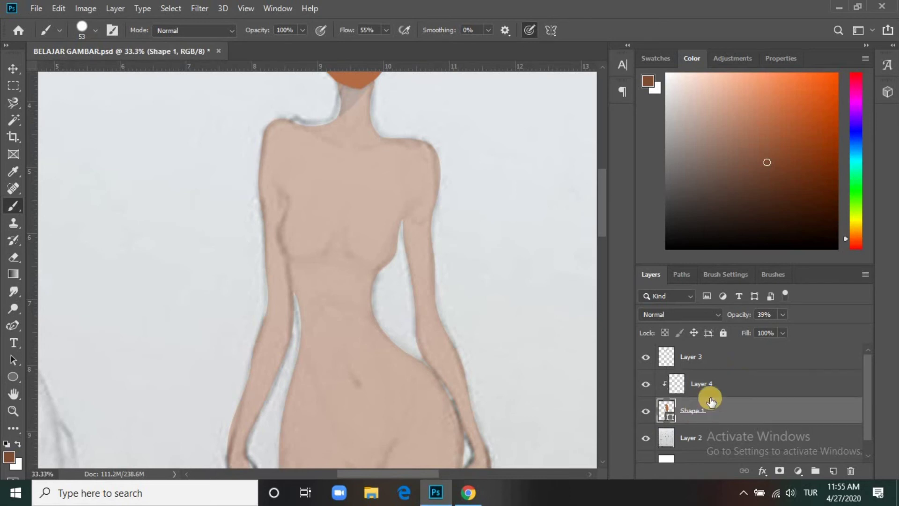
click(781, 315)
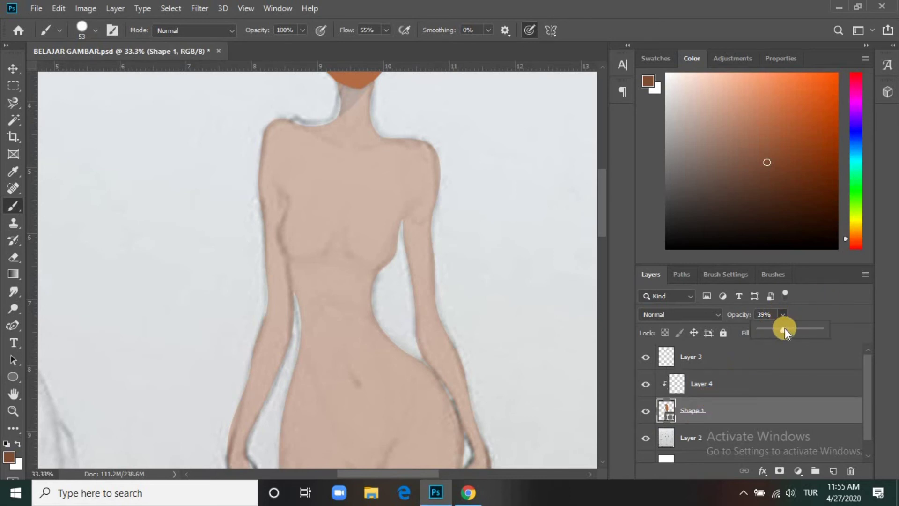
drag(822, 334, 746, 322)
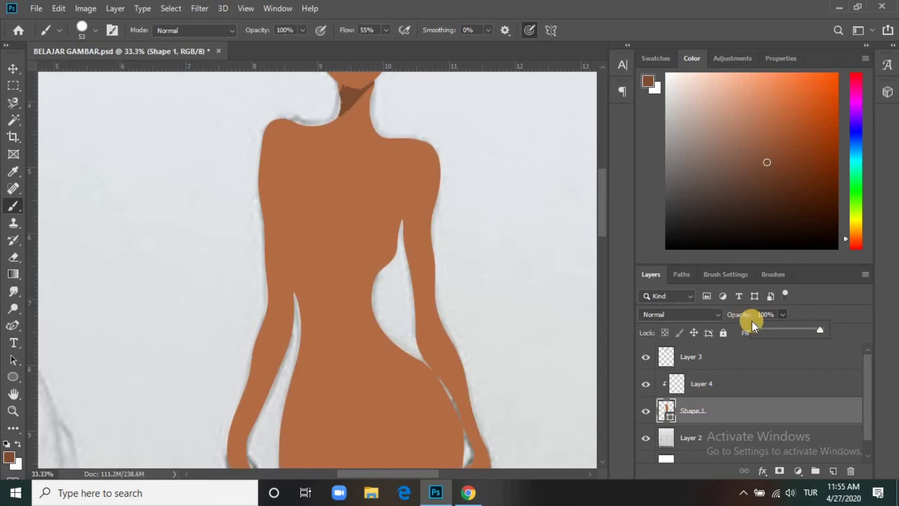
mouse_move(814, 329)
mouse_down()
mouse_move(786, 323)
mouse_move(797, 330)
mouse_up()
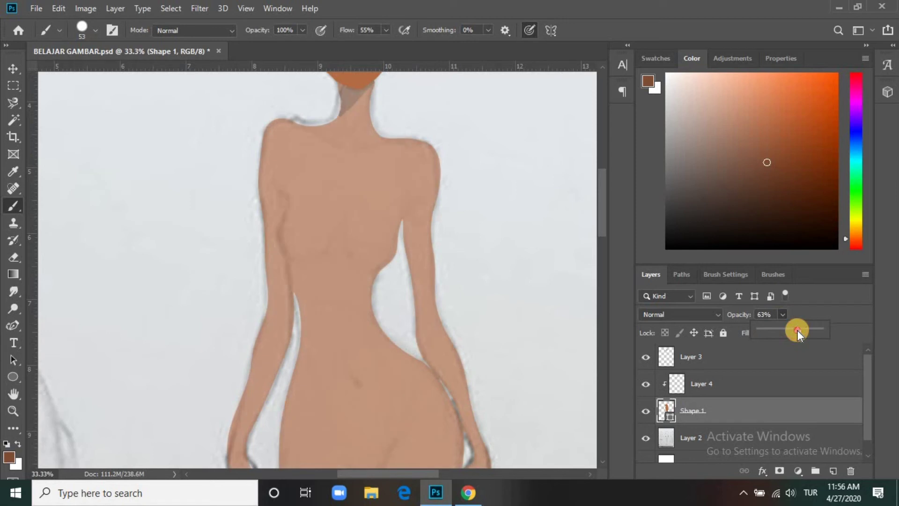
click(678, 386)
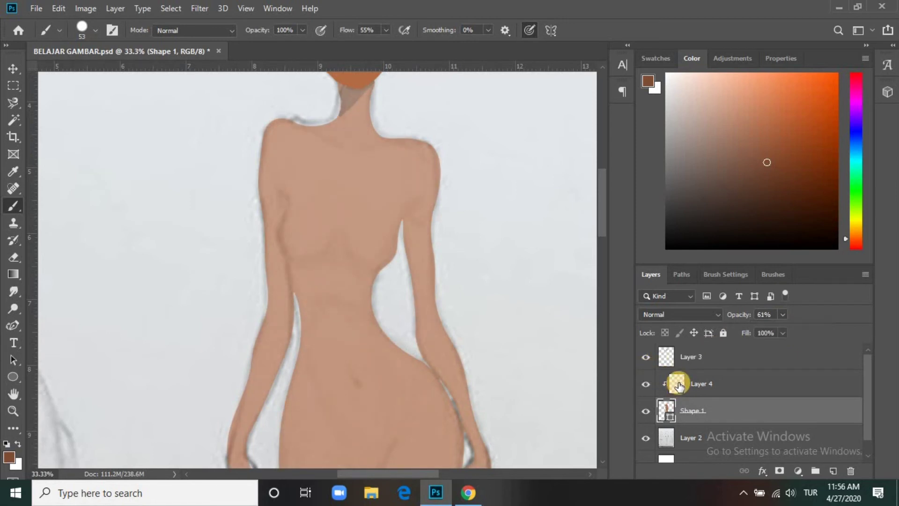
click(679, 386)
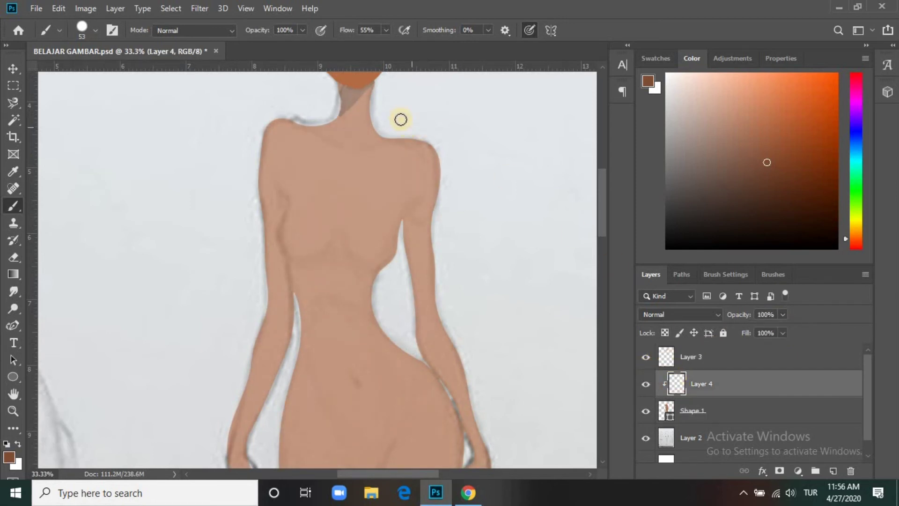
Step: Darken the neck shadow and paint 17 px collarbone, breast and armpit contours
mouse_move(354, 108)
mouse_down()
mouse_move(337, 90)
mouse_move(349, 78)
mouse_move(343, 88)
mouse_move(357, 86)
mouse_move(301, 123)
mouse_move(337, 116)
mouse_up()
right_click(331, 139)
drag(403, 169, 391, 168)
key(Return)
mouse_move(315, 136)
mouse_down()
mouse_move(351, 157)
mouse_move(385, 139)
mouse_up()
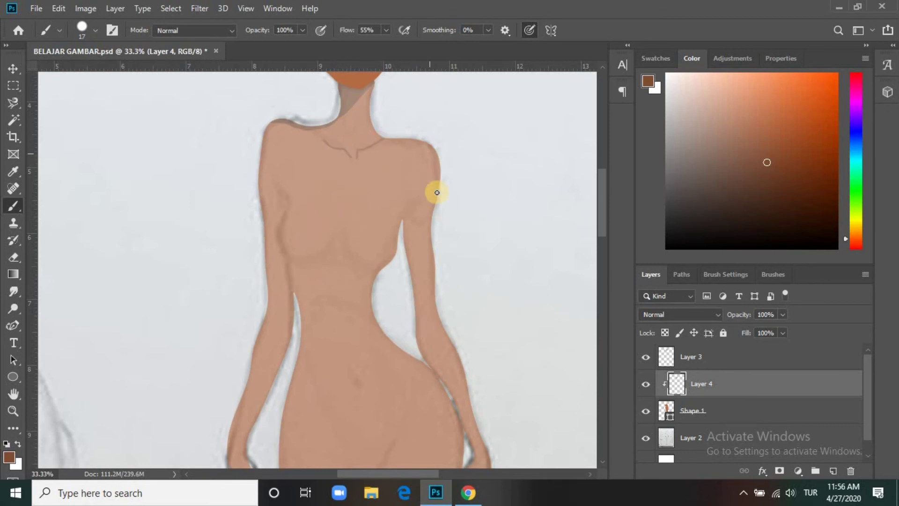
drag(346, 241, 382, 267)
mouse_move(279, 188)
mouse_down()
mouse_move(311, 256)
mouse_move(381, 269)
mouse_up()
right_click(281, 189)
drag(416, 202, 403, 226)
mouse_move(331, 249)
mouse_down()
mouse_move(309, 256)
mouse_move(333, 234)
mouse_up()
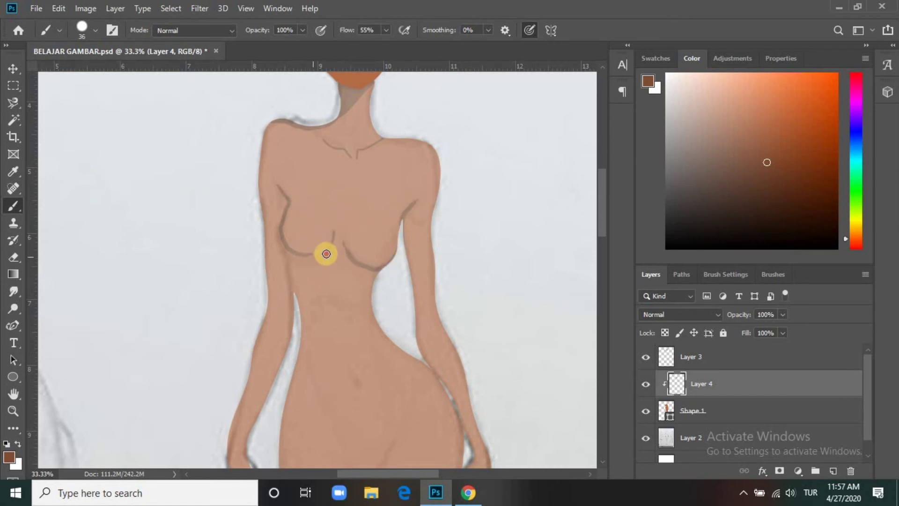
drag(414, 224, 426, 227)
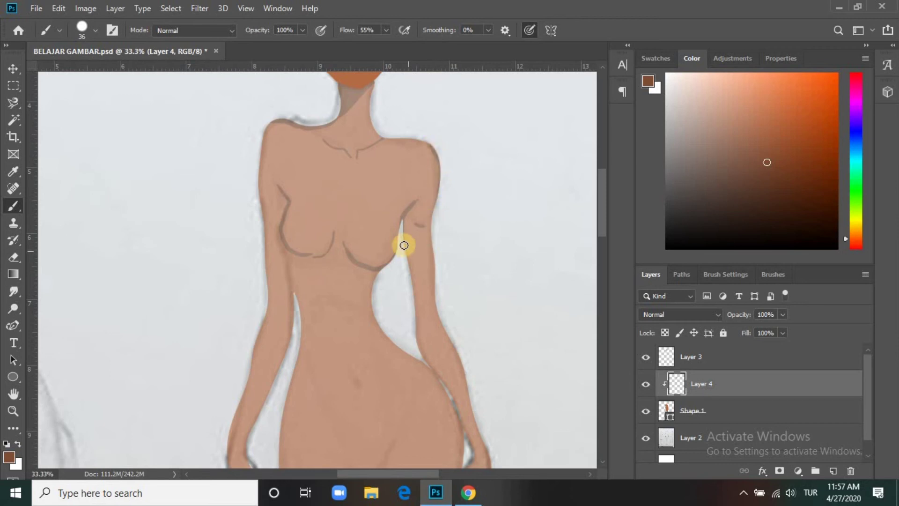
Step: Outline the left arm's outer edge and mark the navel and crotch contours
scroll(464, 191, down, 2)
mouse_move(263, 74)
mouse_down()
mouse_move(269, 255)
mouse_move(229, 361)
mouse_move(225, 425)
mouse_up()
drag(352, 310, 364, 324)
drag(400, 372, 375, 415)
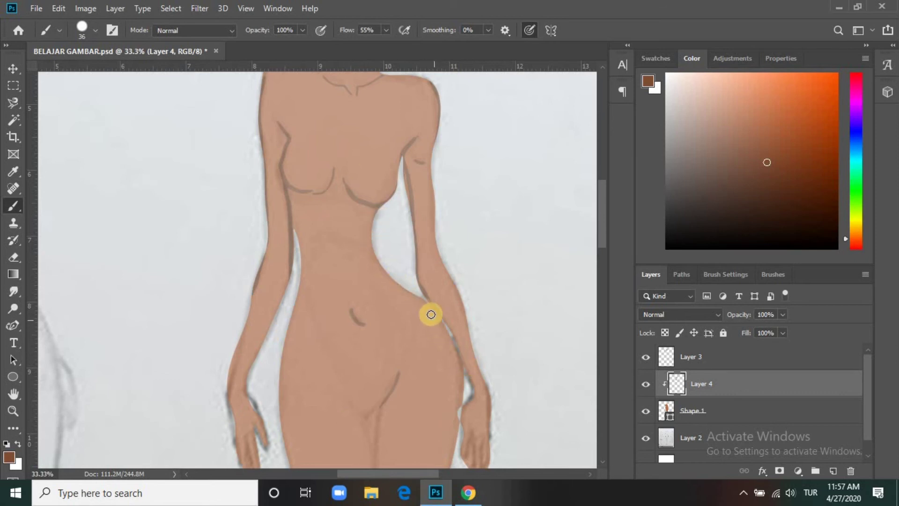
Step: Paint contour lines down the legs and around the edges of the feet
scroll(429, 314, down, 5)
drag(349, 225, 367, 373)
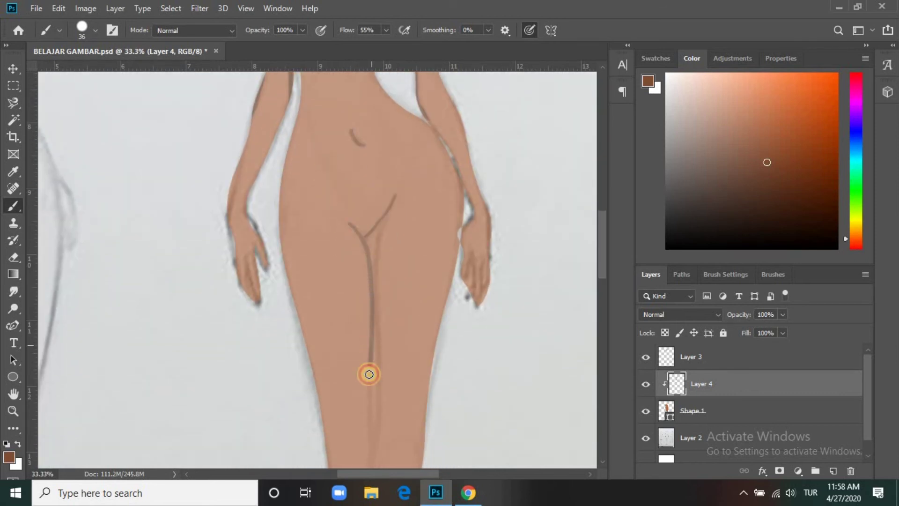
scroll(419, 379, down, 1)
scroll(419, 379, down, 2)
mouse_move(349, 127)
mouse_down()
mouse_move(375, 147)
mouse_move(370, 351)
mouse_up()
scroll(348, 418, down, 3)
drag(384, 245, 357, 388)
scroll(357, 388, down, 4)
drag(369, 209, 341, 408)
scroll(317, 221, down, 5)
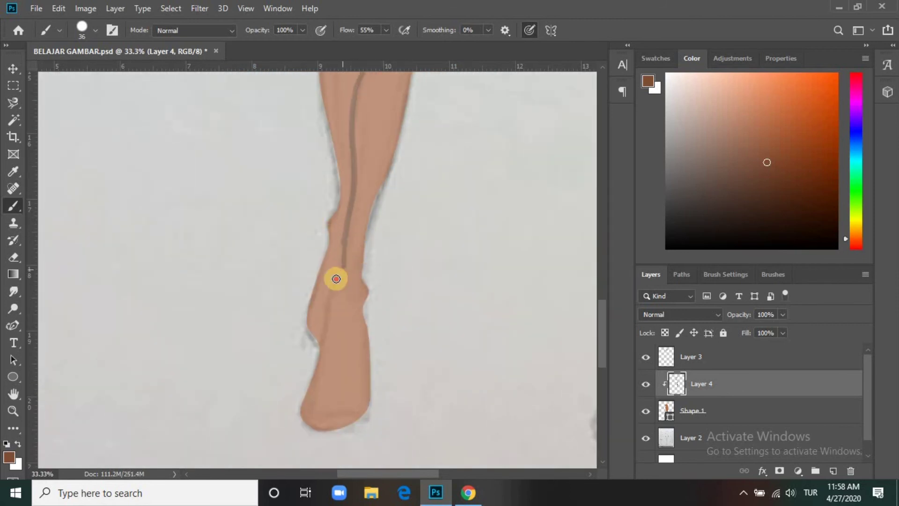
mouse_move(336, 277)
mouse_down()
mouse_move(311, 385)
mouse_move(345, 424)
mouse_move(359, 413)
mouse_up()
drag(367, 317, 369, 375)
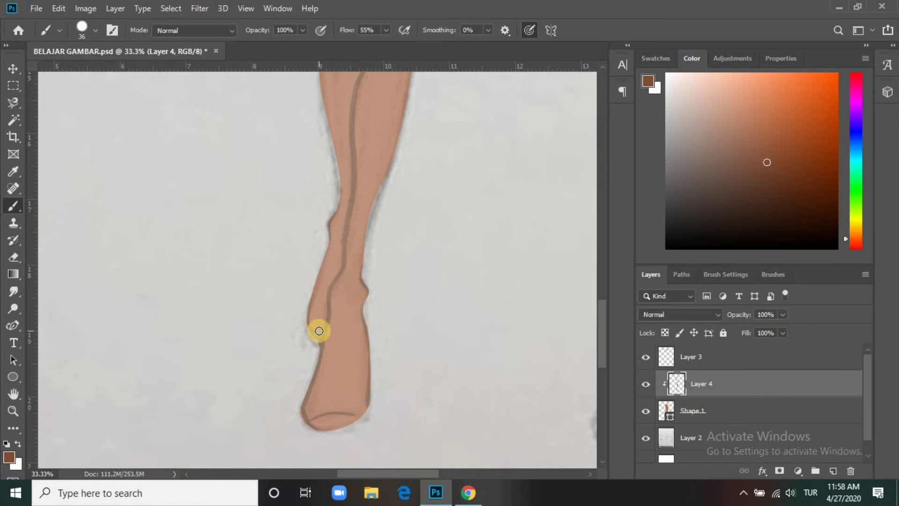
Step: Outline the right waist-to-hip edge with a darker stroke
scroll(318, 331, up, 8)
scroll(316, 334, up, 10)
drag(384, 197, 437, 235)
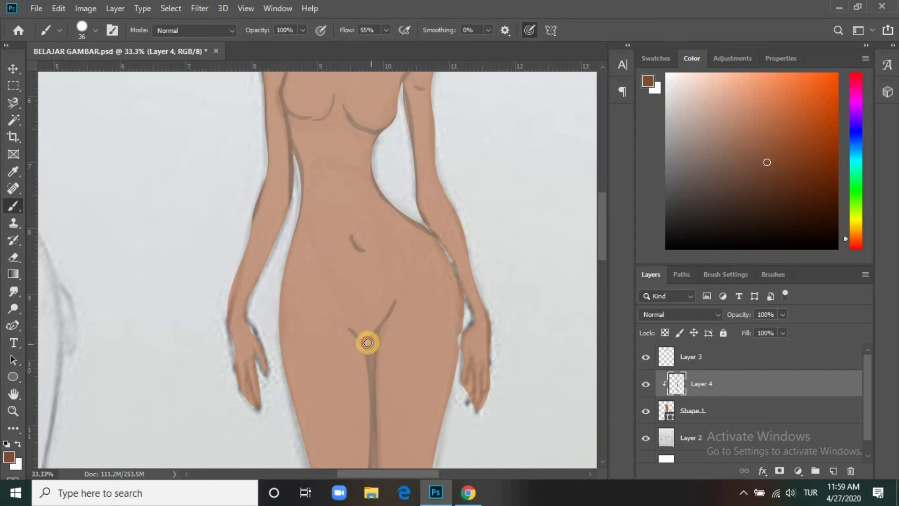
scroll(372, 321, down, 4)
click(694, 410)
Step: Return to Layer 4 and paint a darker contour stroke at the hip
click(783, 314)
click(698, 389)
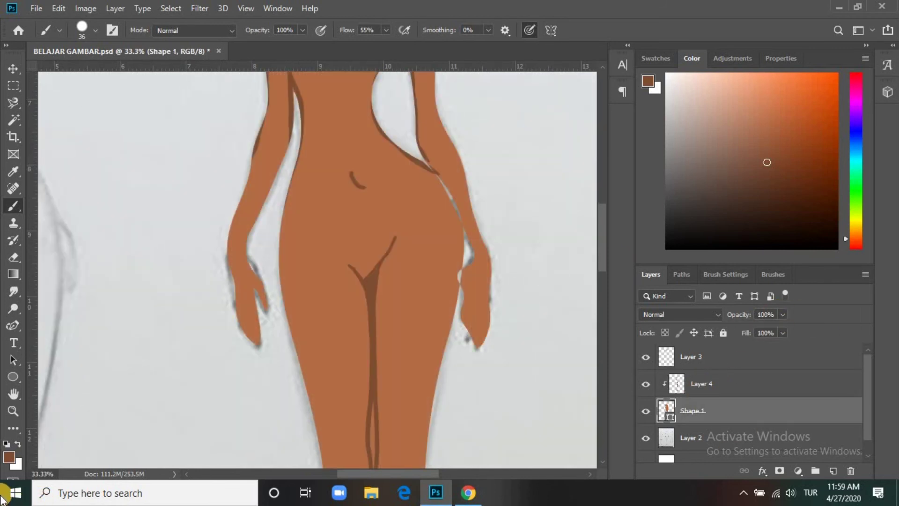
scroll(414, 338, down, 9)
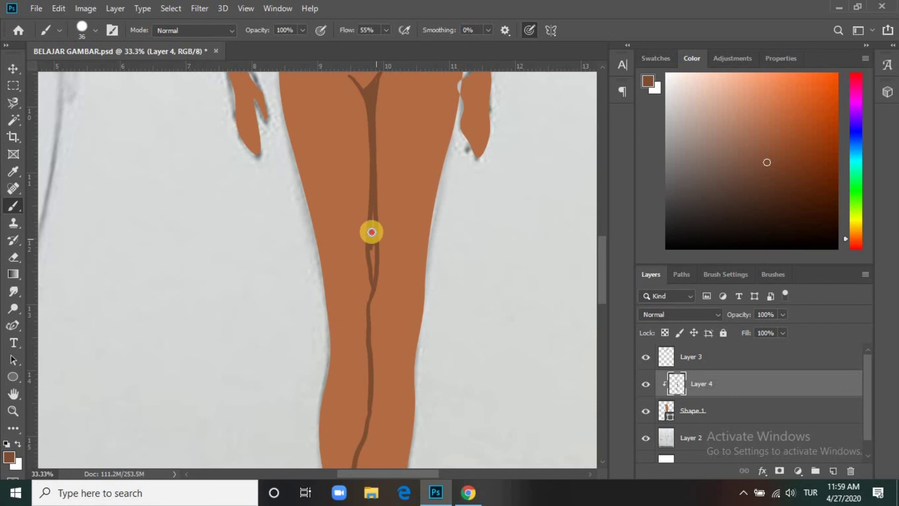
scroll(372, 265, down, 1)
scroll(413, 305, down, 1)
scroll(408, 304, up, 2)
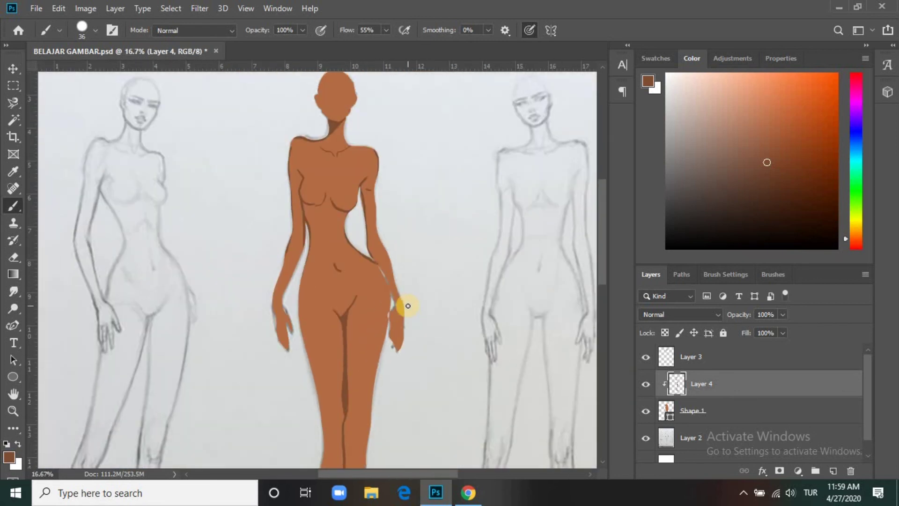
scroll(384, 289, down, 3)
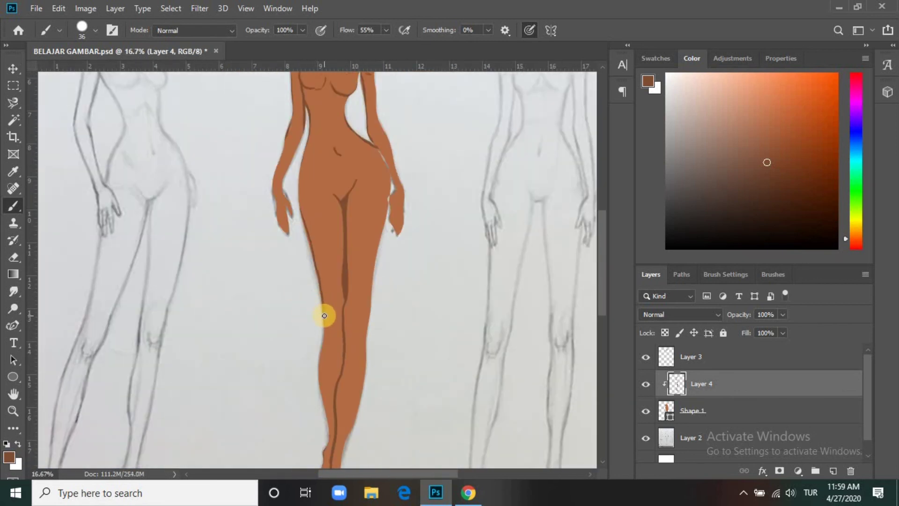
drag(386, 165, 390, 204)
Step: Paint darker contour lines from hip to knee and down the lower leg
drag(279, 223, 271, 191)
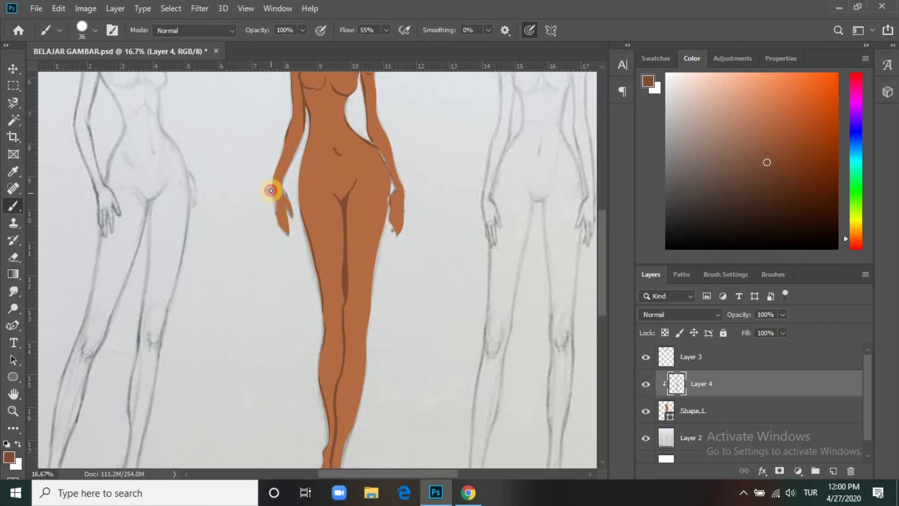
drag(361, 310, 352, 408)
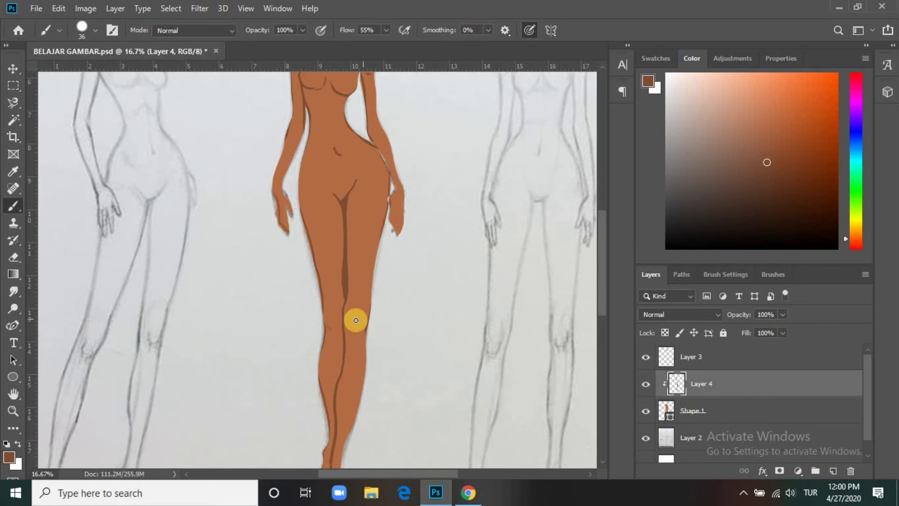
scroll(351, 408, down, 5)
drag(358, 324, 345, 344)
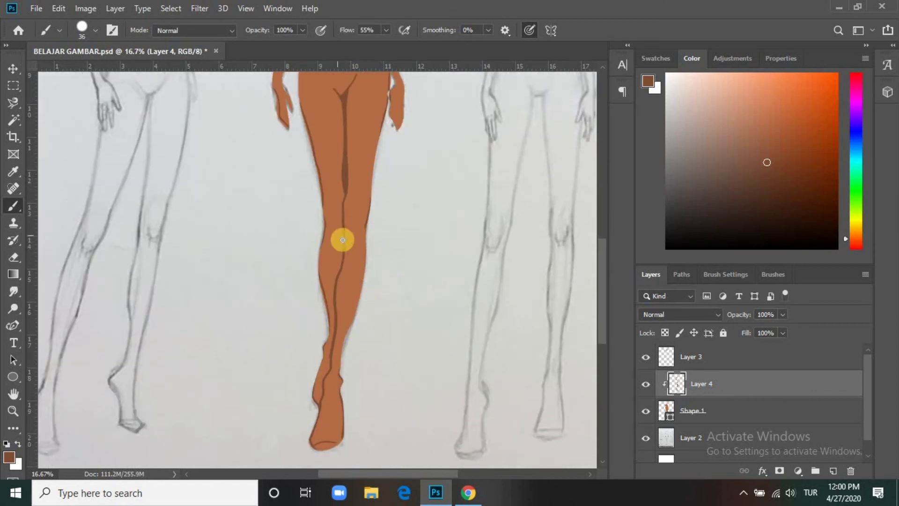
click(693, 410)
Step: Undo the accidental shape started over the leg and reselect Layer 4
key(p)
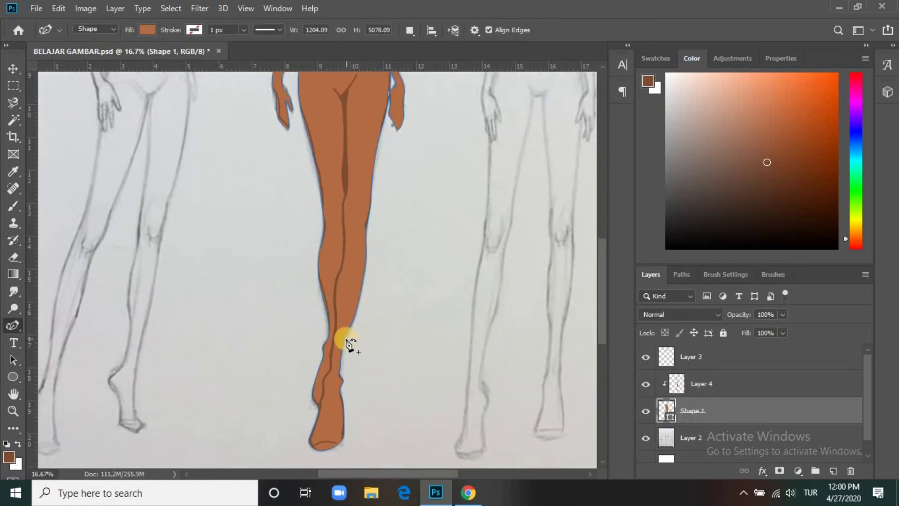
click(353, 345)
key(ctrl+z)
click(729, 367)
Step: Zoom out and hide the pencil sketch photo layer, leaving the figure on white
key(ctrl+minus)
key(ctrl+minus)
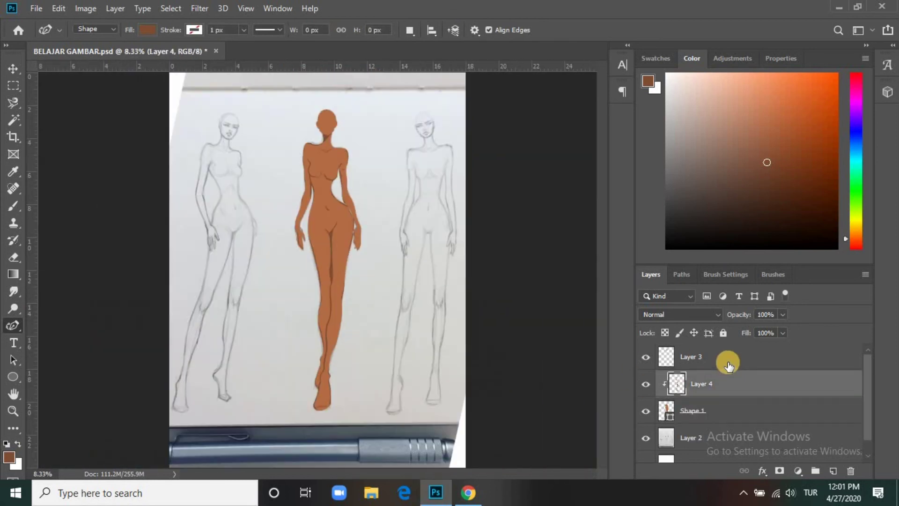
click(646, 439)
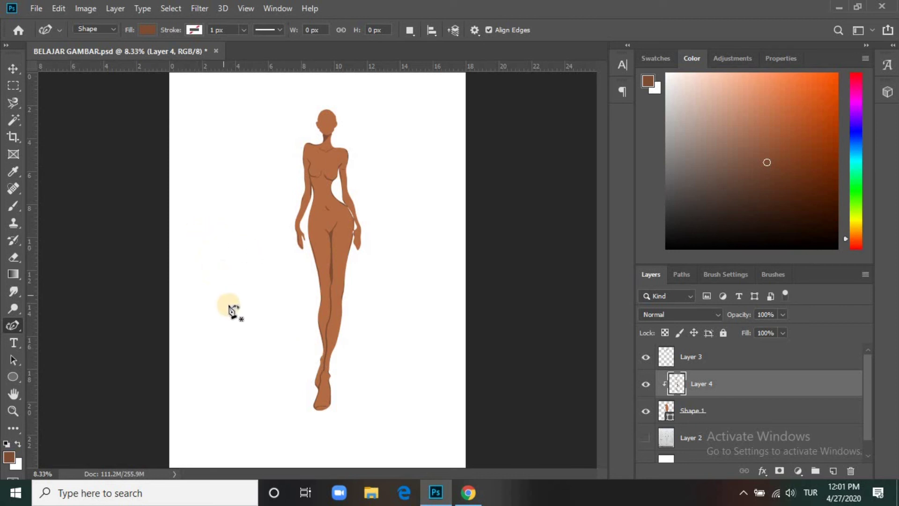
key(b)
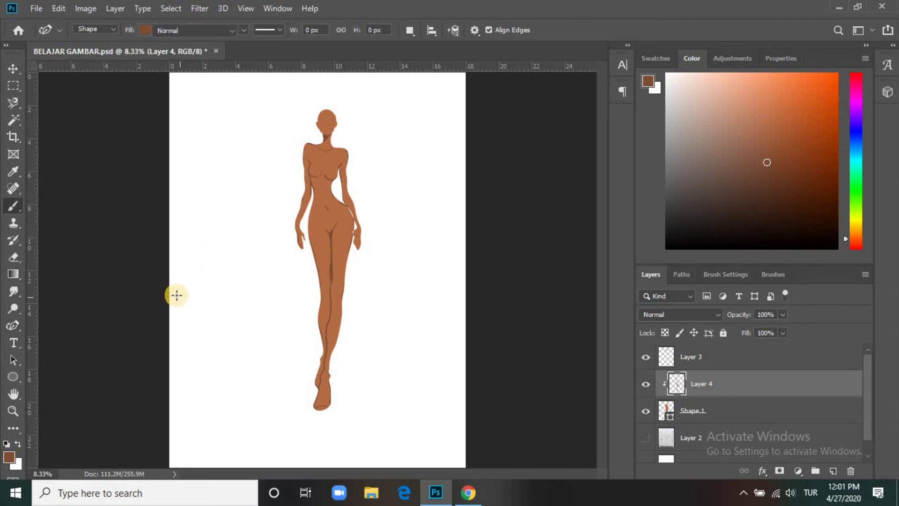
Step: Enlarge the brush to 69 px and try a test stroke on the blank page
right_click(218, 256)
drag(305, 285, 313, 285)
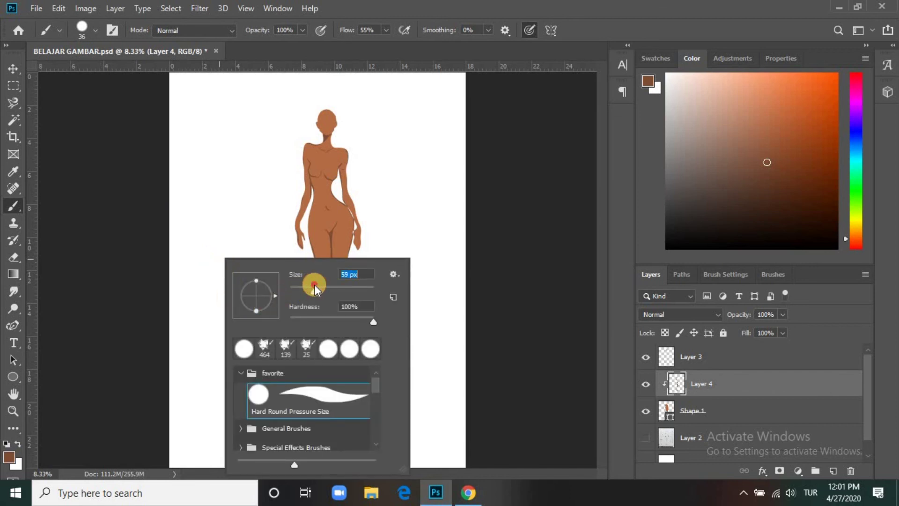
click(236, 230)
drag(450, 189, 436, 207)
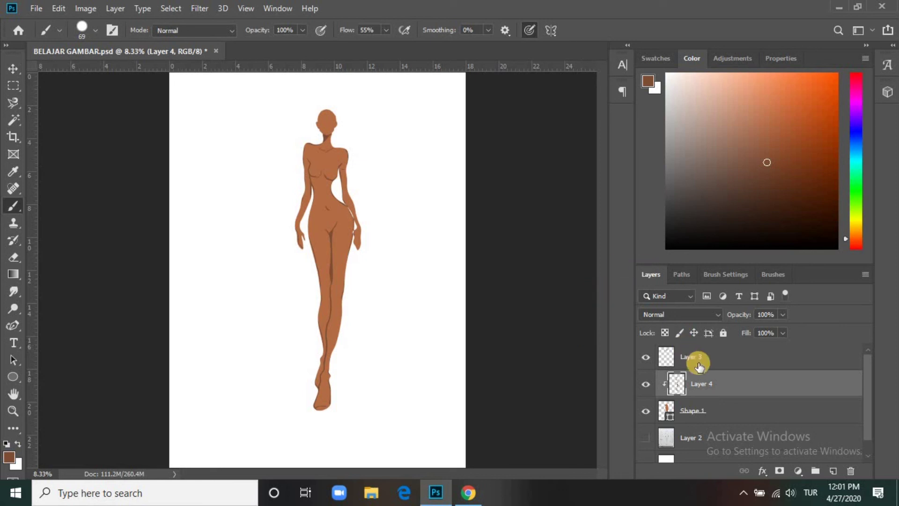
Step: Add a new empty layer above Layer 3 with a 97 px brush in near-black
click(715, 360)
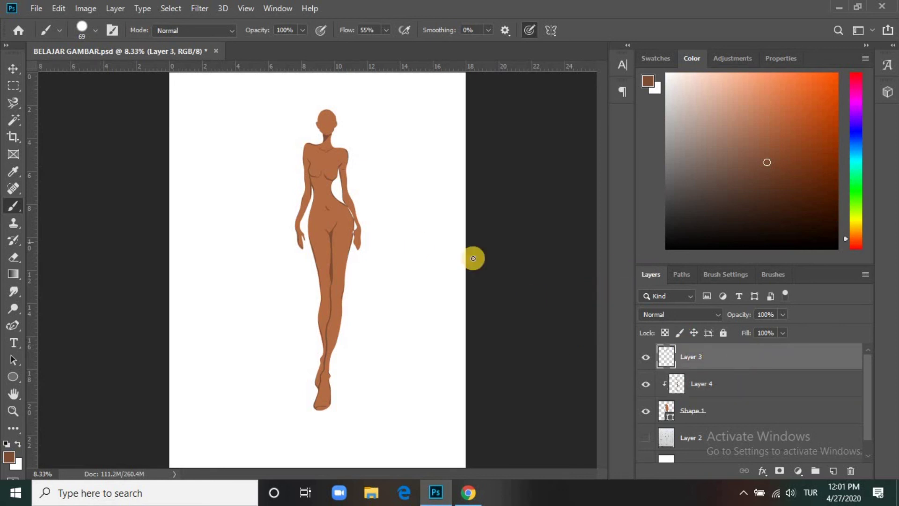
key(ctrl+shift+alt+n)
right_click(263, 265)
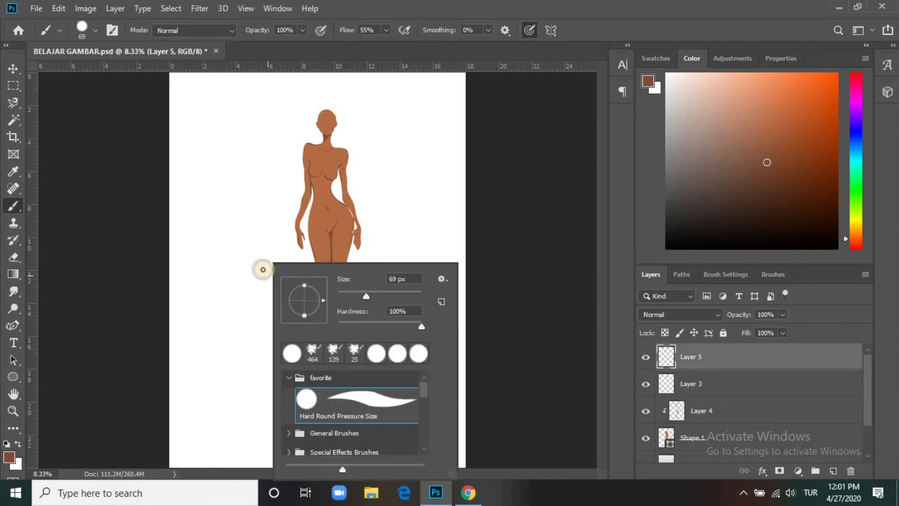
drag(373, 294, 378, 296)
click(684, 213)
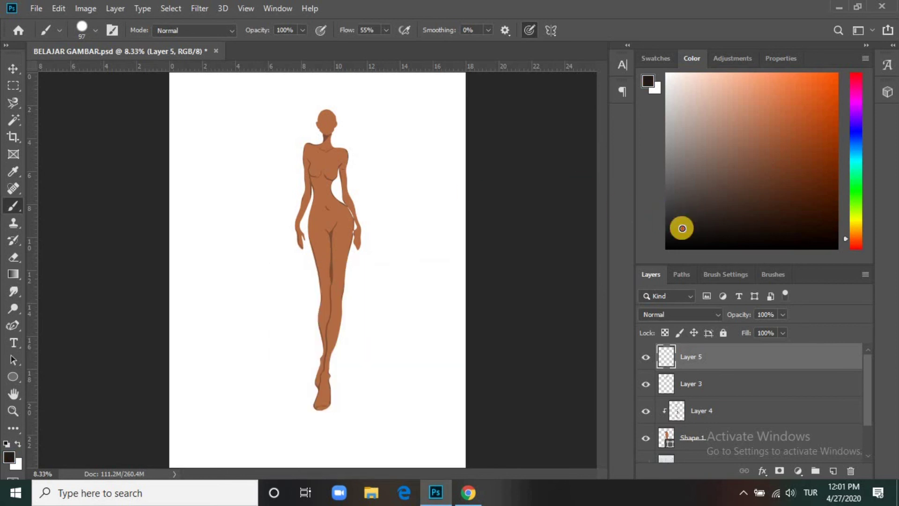
Step: Handwrite 'tada!' and draw arrows pointing at the figure, its head and its legs
drag(217, 250, 245, 241)
drag(243, 177, 265, 215)
click(281, 242)
mouse_move(373, 296)
mouse_down()
mouse_move(376, 318)
mouse_move(400, 322)
mouse_up()
drag(413, 225, 385, 207)
drag(388, 222, 398, 211)
drag(256, 123, 290, 132)
drag(277, 122, 277, 139)
drag(278, 325, 244, 358)
drag(264, 321, 279, 342)
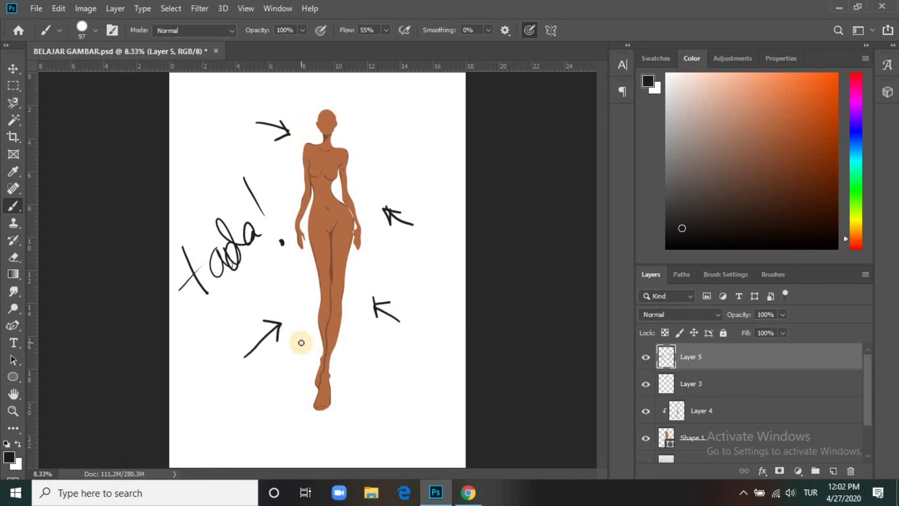
Step: Undo the arrows and handwritten note, then hide the white background layer
key(ctrl+z)
key(ctrl+z)
key(ctrl+z)
key(ctrl+z)
key(ctrl+z)
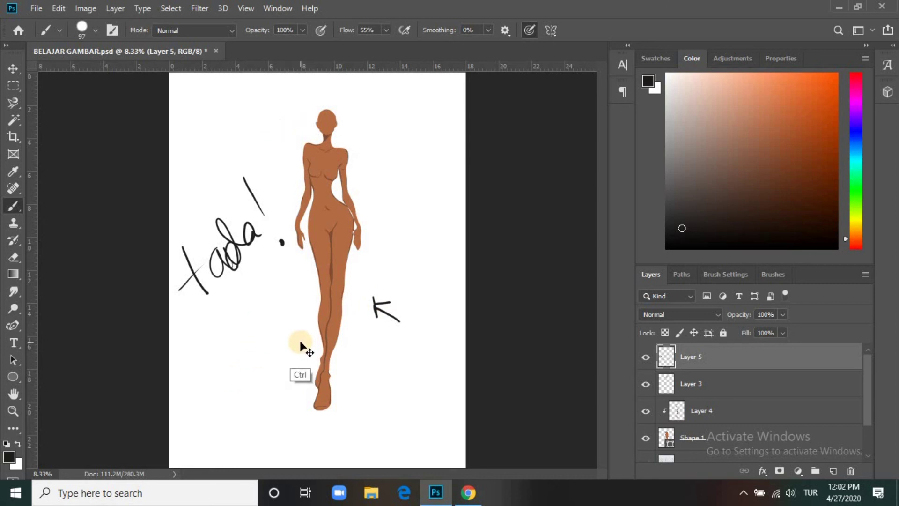
key(ctrl+z)
key(ctrl+z)
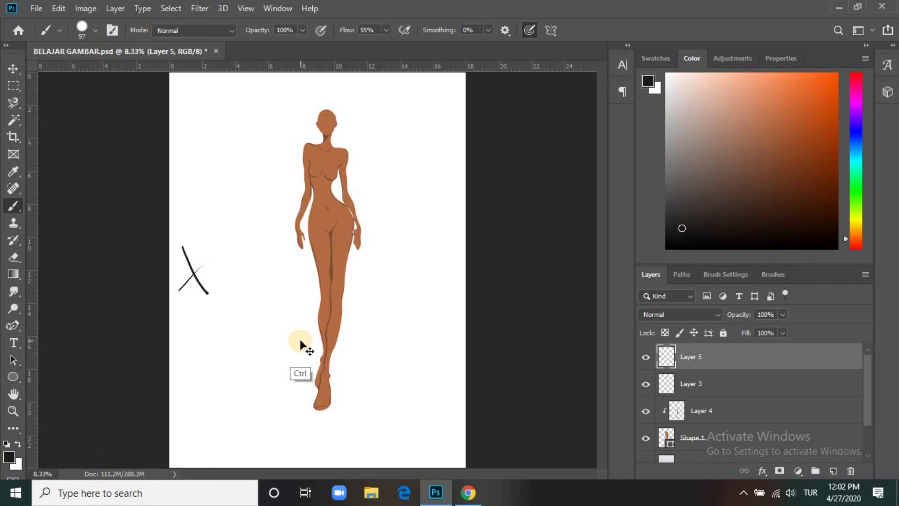
key(ctrl+z)
scroll(744, 417, down, 2)
click(646, 450)
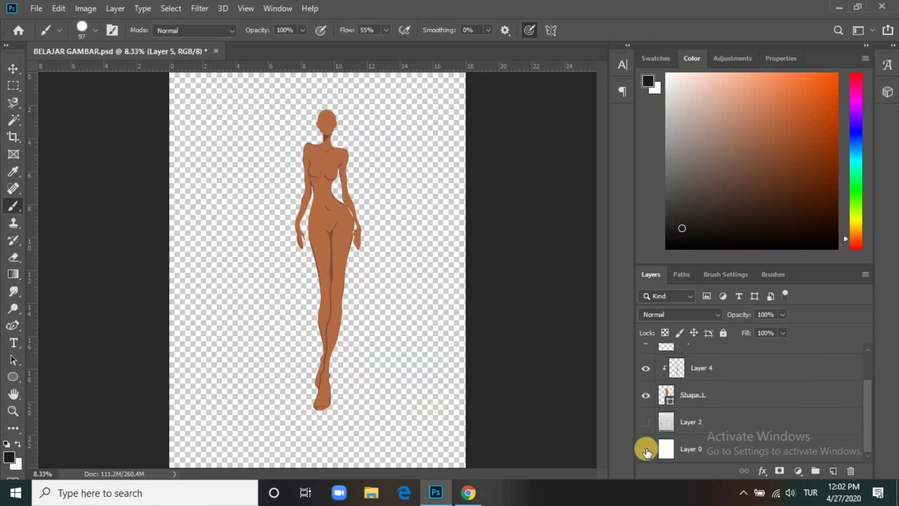
Step: Open the File menu and dismiss it without exporting
click(36, 8)
mouse_move(105, 187)
click(229, 188)
Step: Save a new copy named 'BELAJAR GAMBAR 1' by appending ' 1' to the file name
key(ctrl+shift+s)
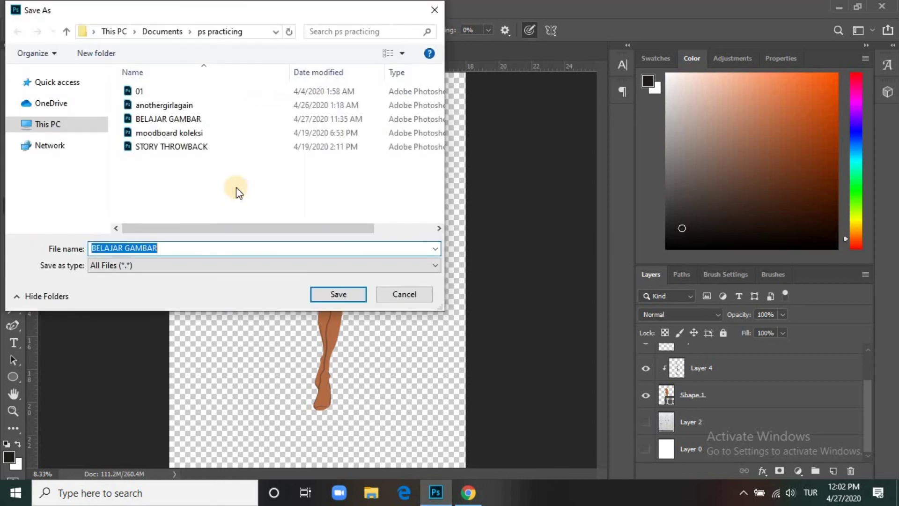
click(175, 248)
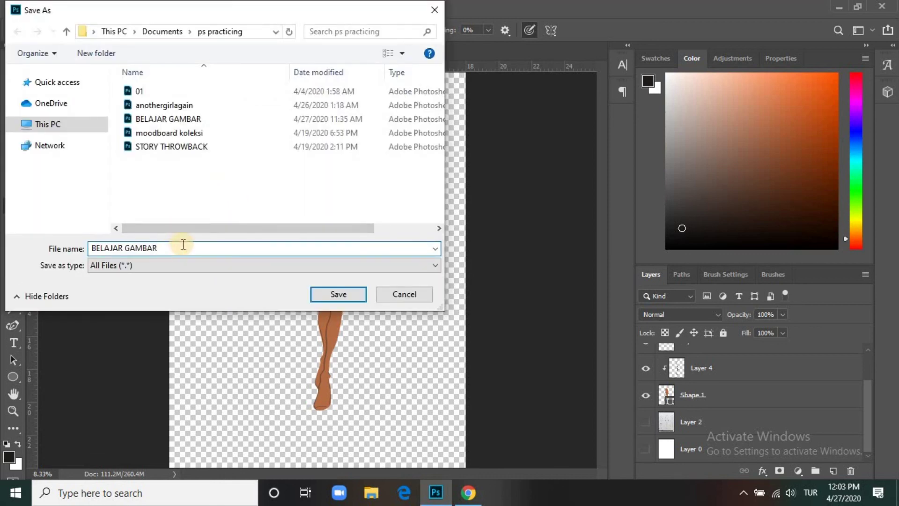
text( 1)
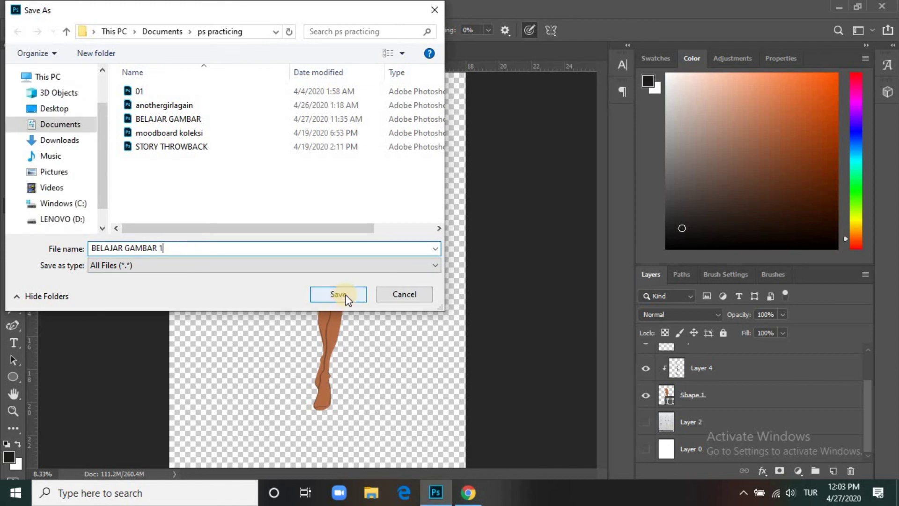
click(335, 298)
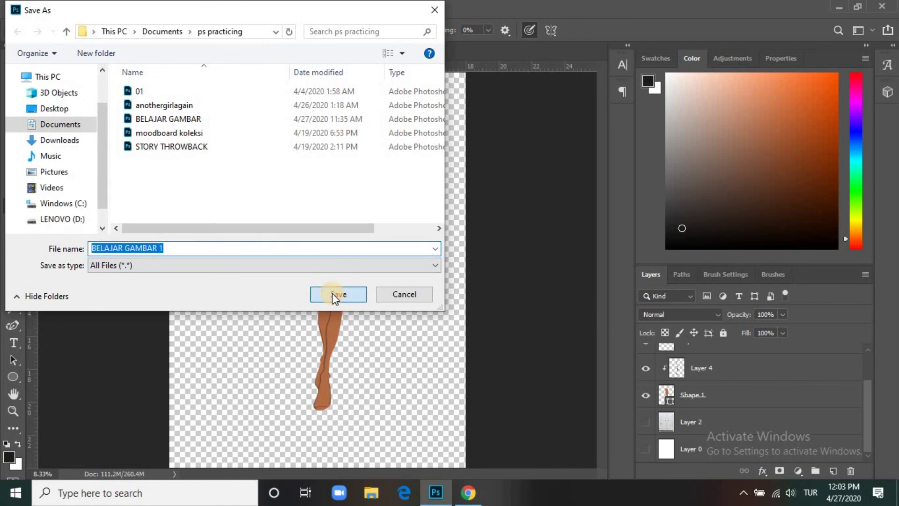